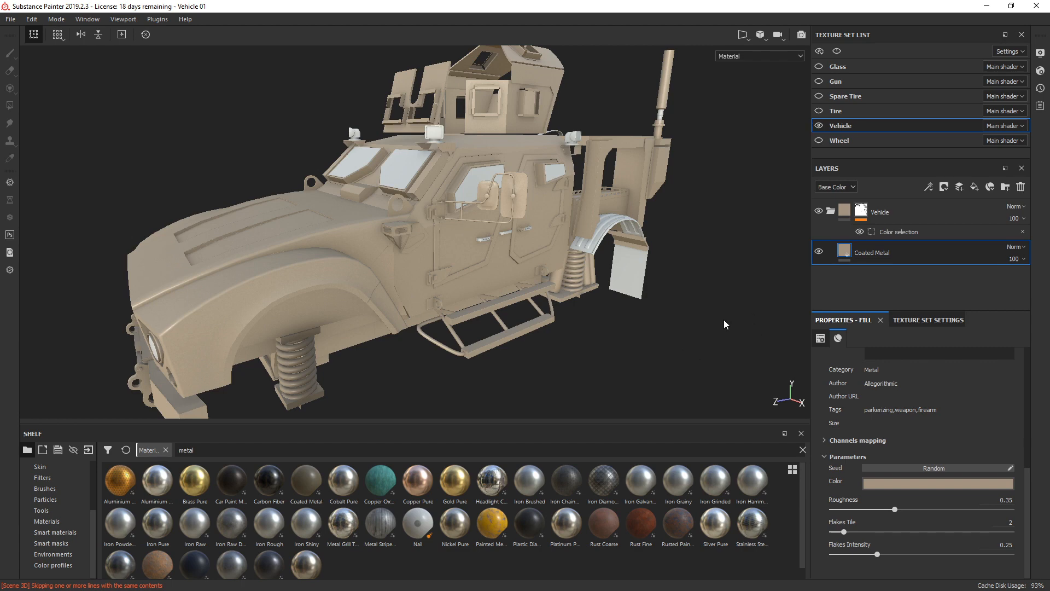
Step: Add a black mask to the Coated Metal layer and apply a Dirt generator to that mask
right_click(846, 255)
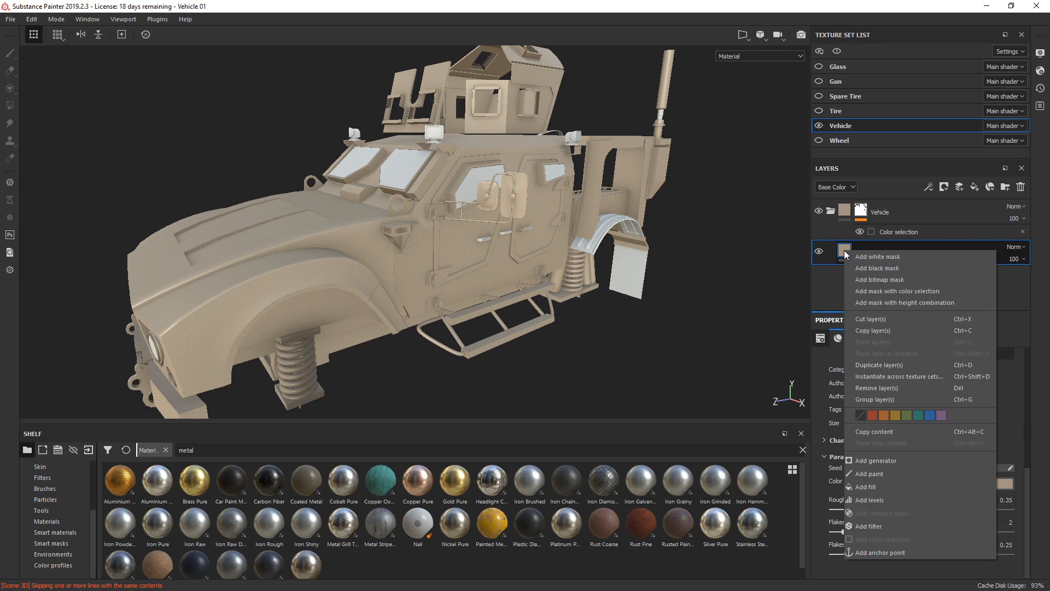
left_click(889, 267)
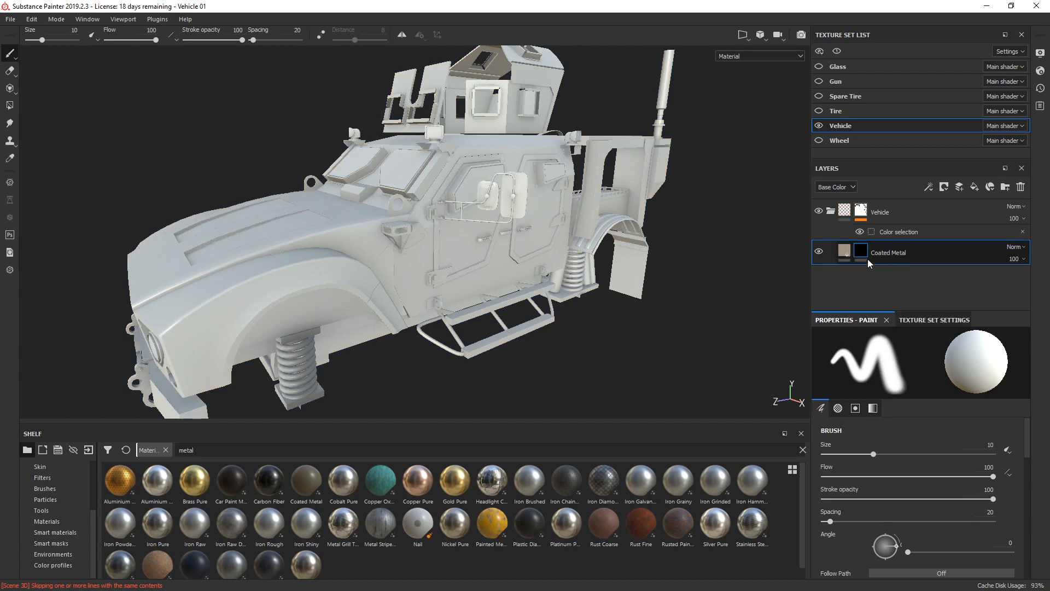
right_click(860, 252)
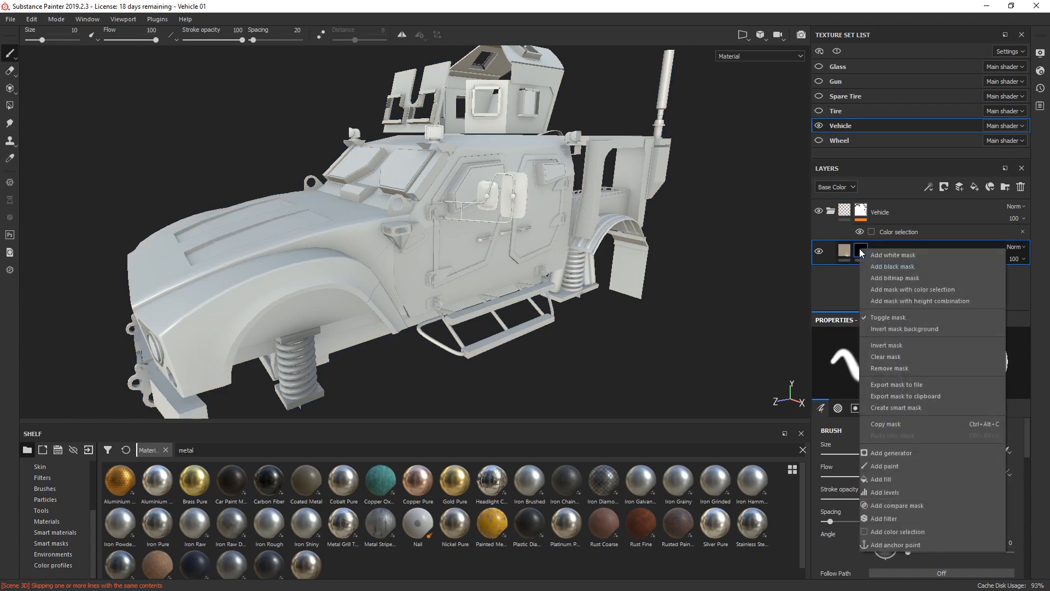
left_click(906, 458)
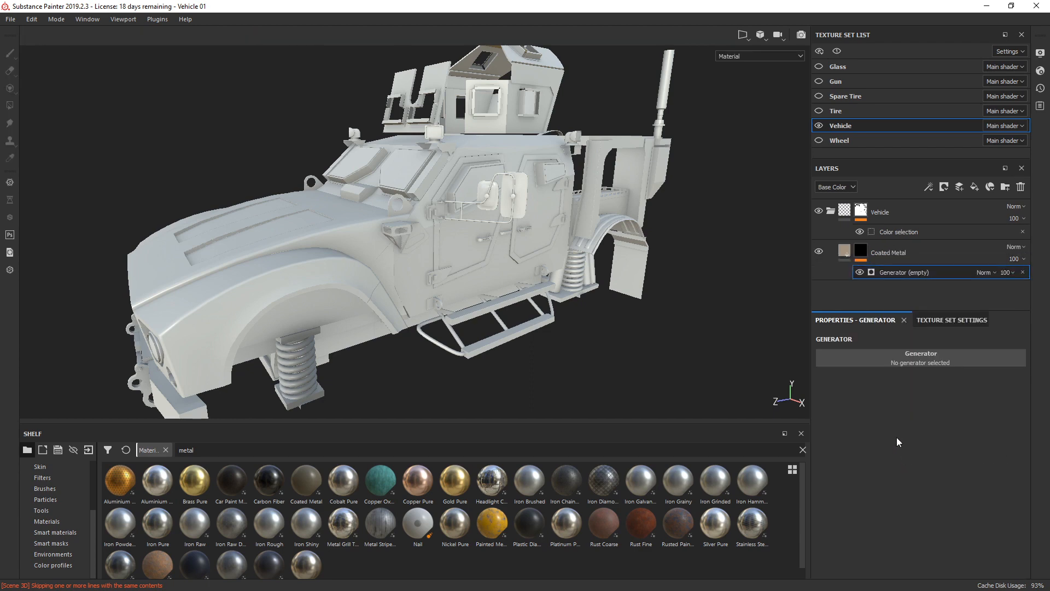
left_click(930, 357)
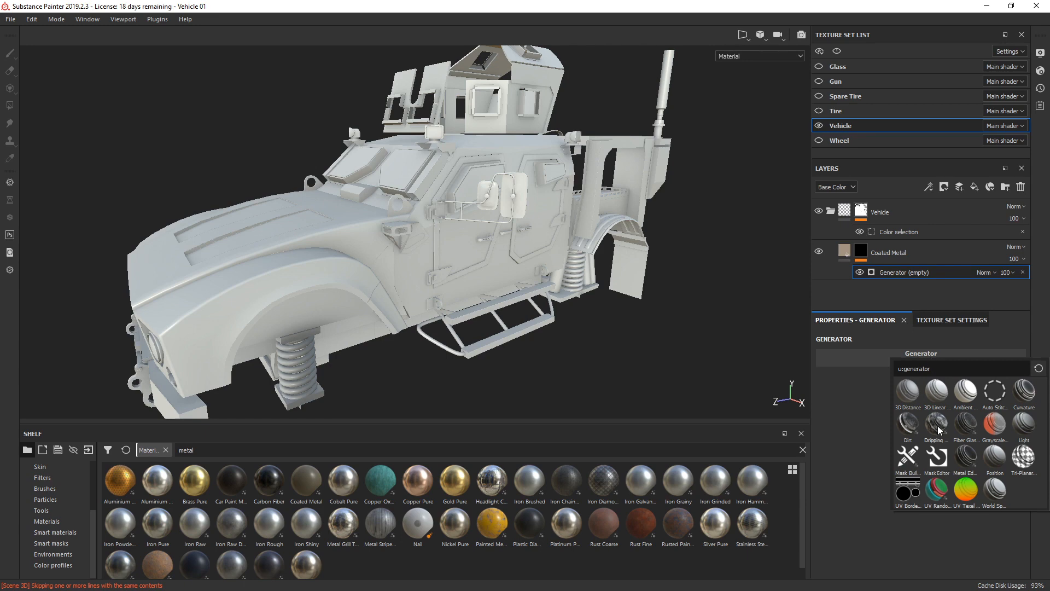
mouse_move(939, 431)
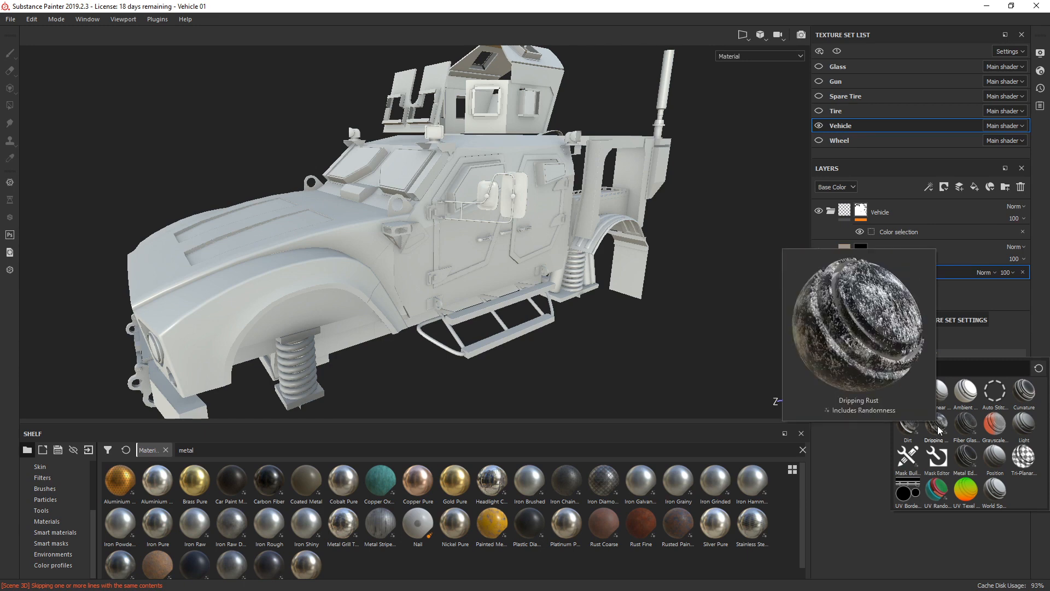
mouse_move(972, 463)
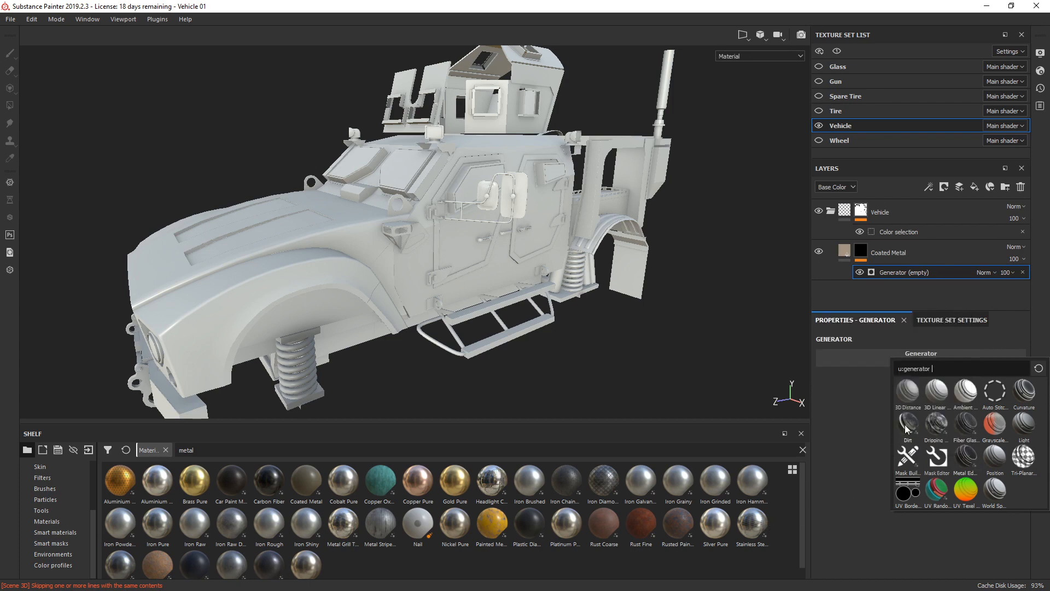
mouse_move(906, 428)
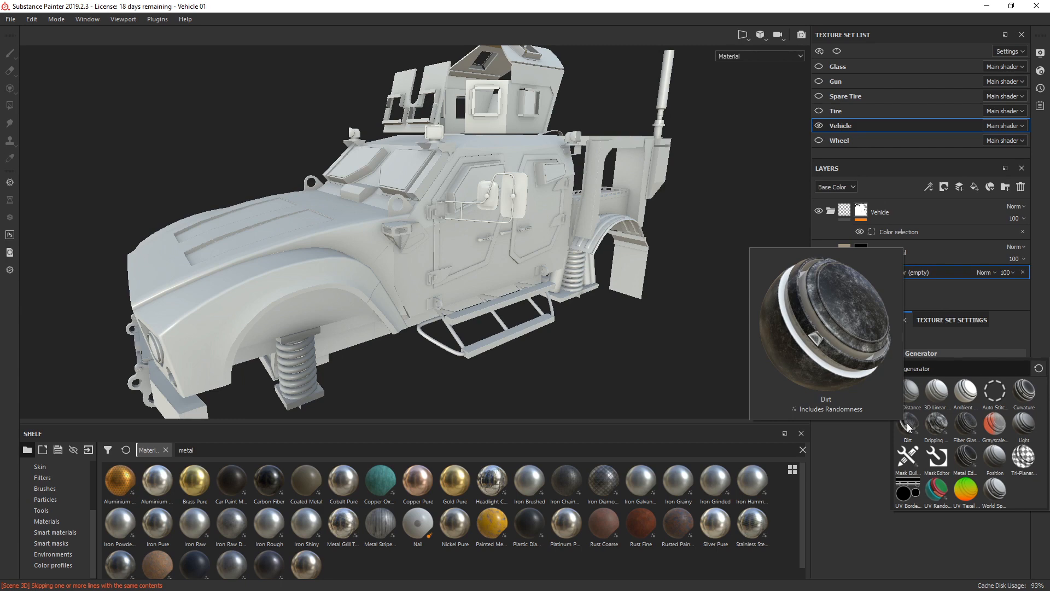
left_click(907, 424)
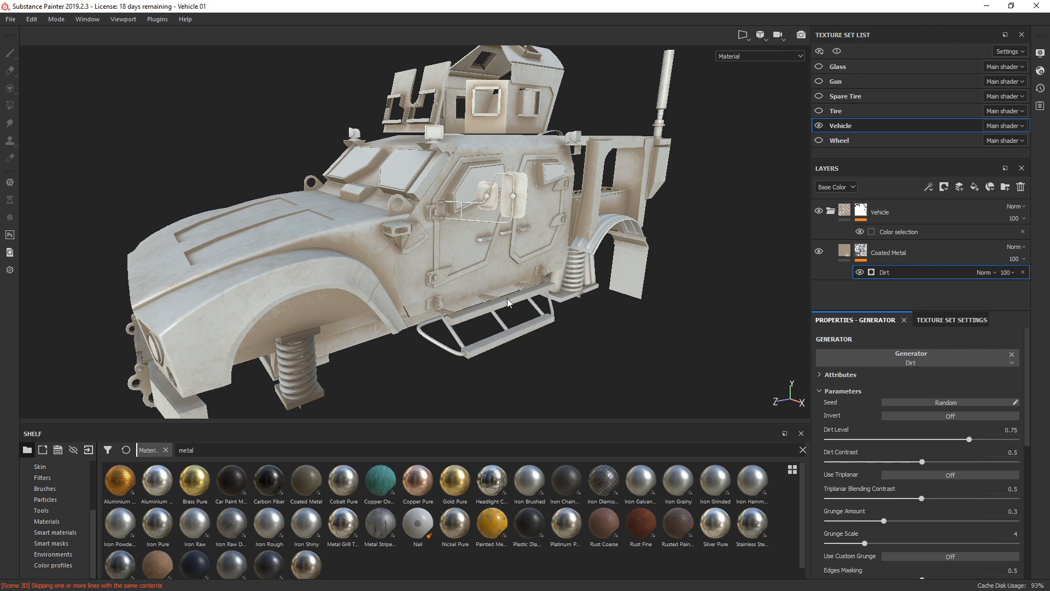
Step: Invert the Dirt generator and set its Dirt Level to 0.52 and Dirt Contrast to 0.63
left_click_drag(571, 303, 556, 271, "alt")
scroll(539, 274, "up", 3)
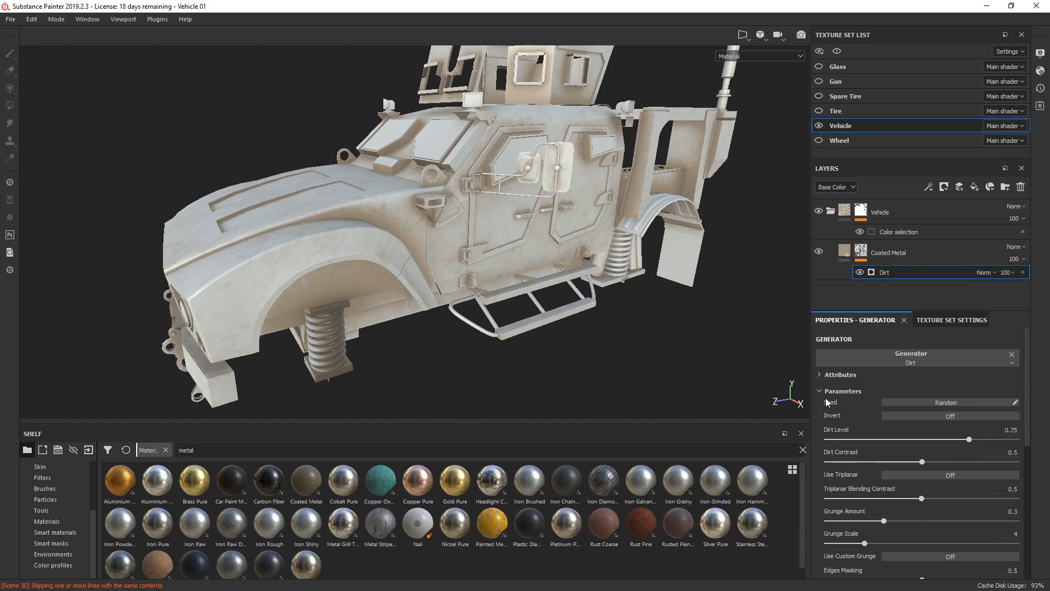
left_click(947, 418)
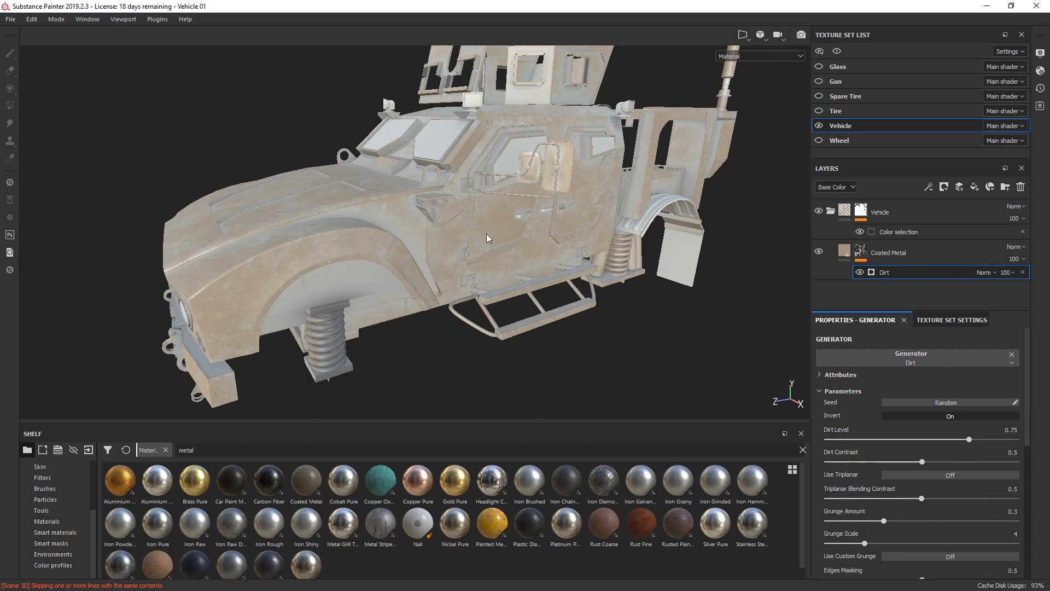
scroll(486, 237, "up", 3)
scroll(486, 239, "down", 4)
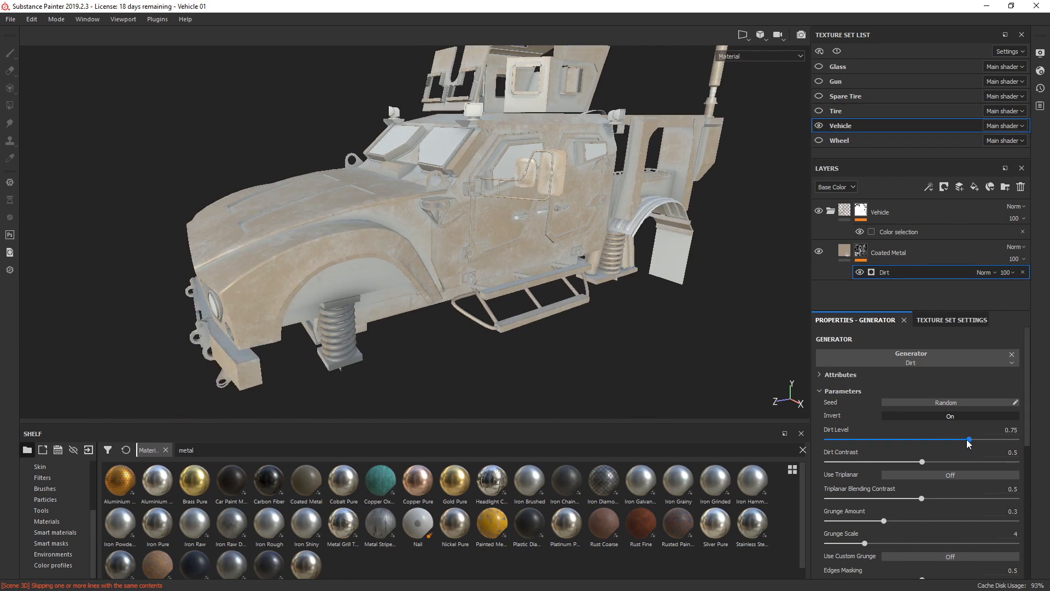
left_click_drag(969, 439, 927, 441)
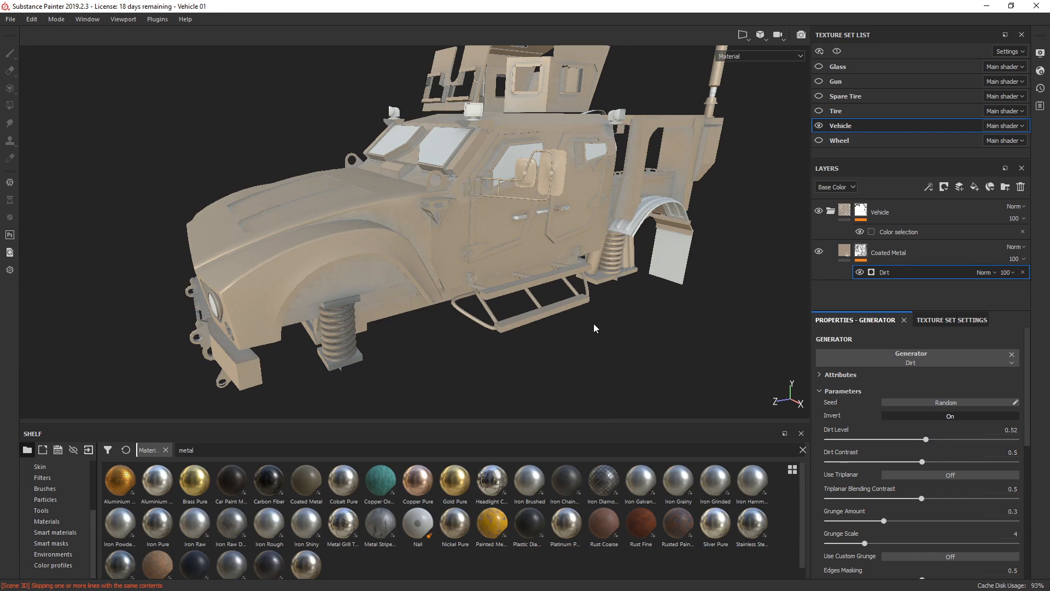
left_click_drag(922, 462, 947, 464)
Step: Add a new fill layer and place it beneath the Coated Metal layer inside the Vehicle folder
left_click(975, 187)
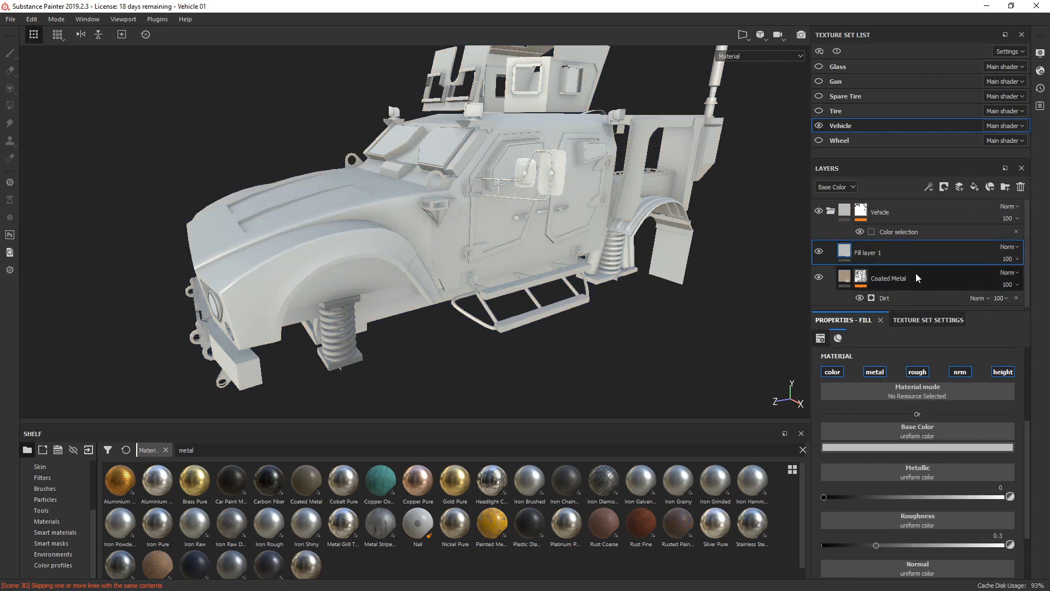
double_click(914, 246)
left_click_drag(911, 252, 911, 297)
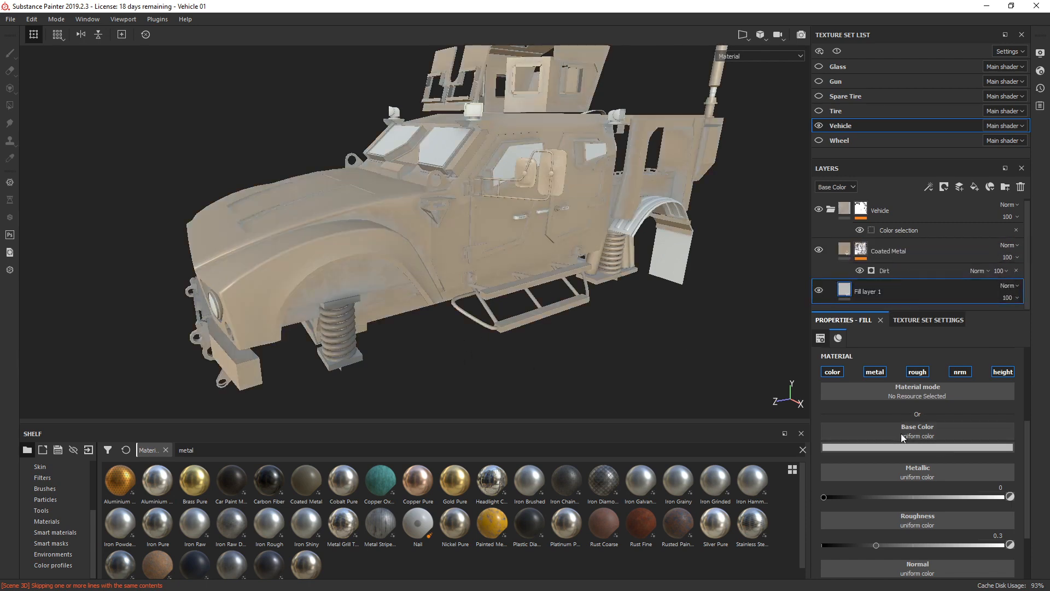
Step: Un-maximize the Substance Painter window and bring up the two Oshkosh M ATV reference photos so they remain visible beside it
left_click(1011, 6)
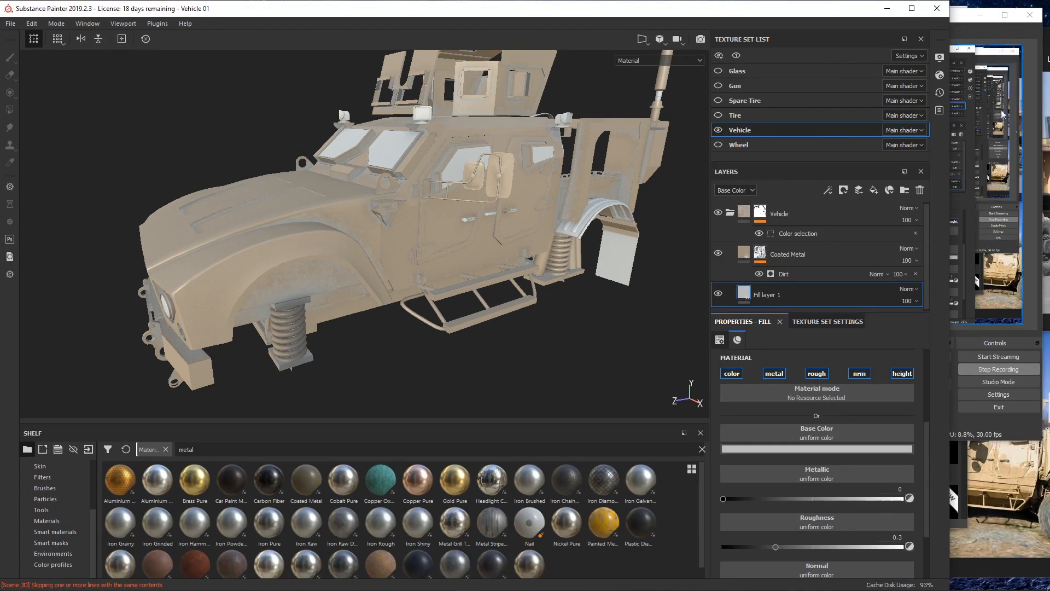
left_click(980, 15)
left_click(967, 131)
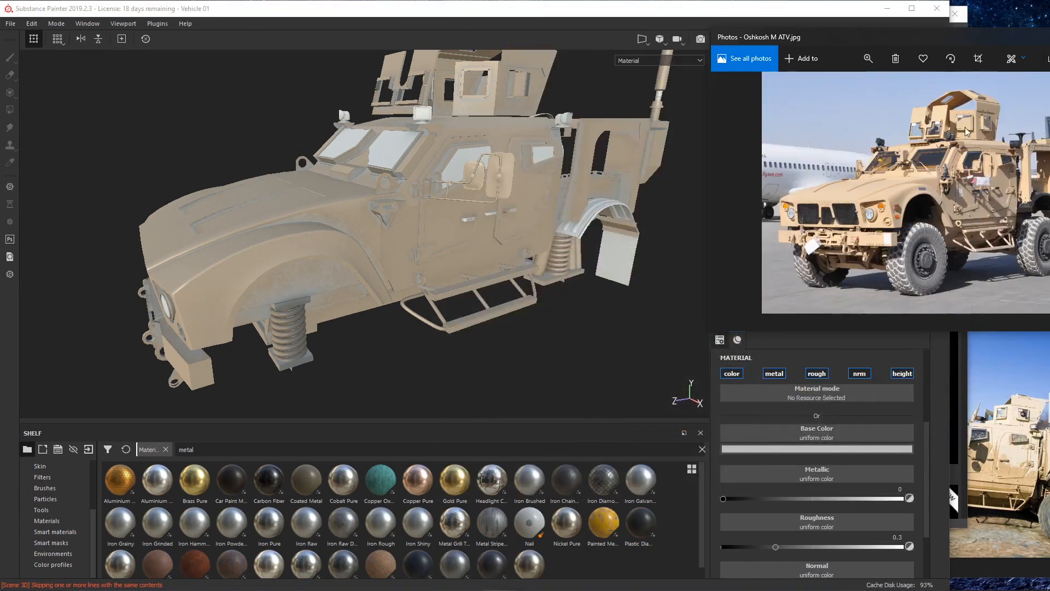
left_click(991, 359)
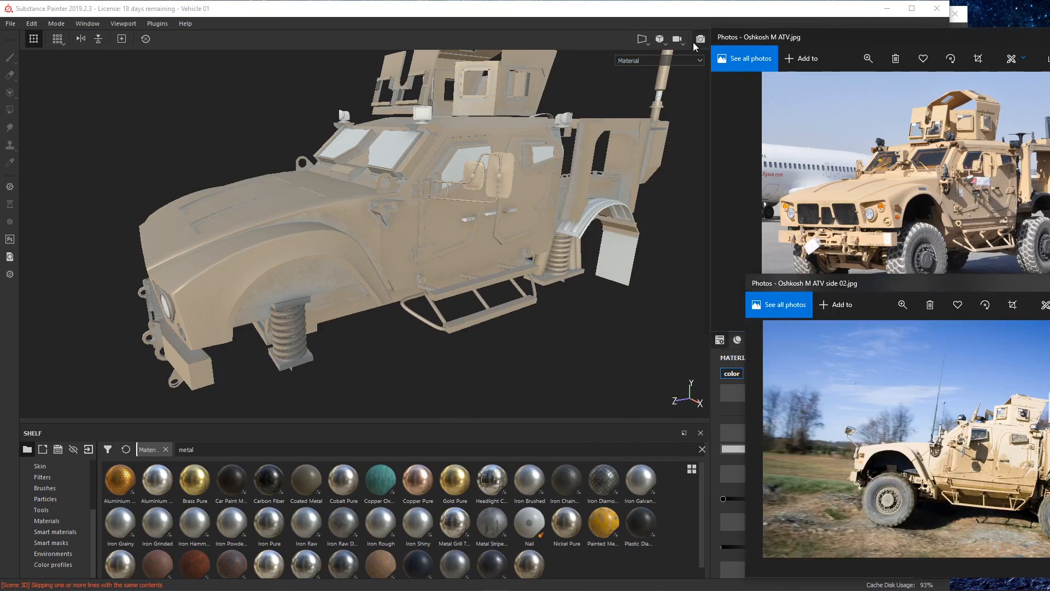
left_click(694, 10)
Step: Set the new fill layer's base color to brown, starting from the tan sampled off the reference photo, and restore the full-size window
left_click(846, 449)
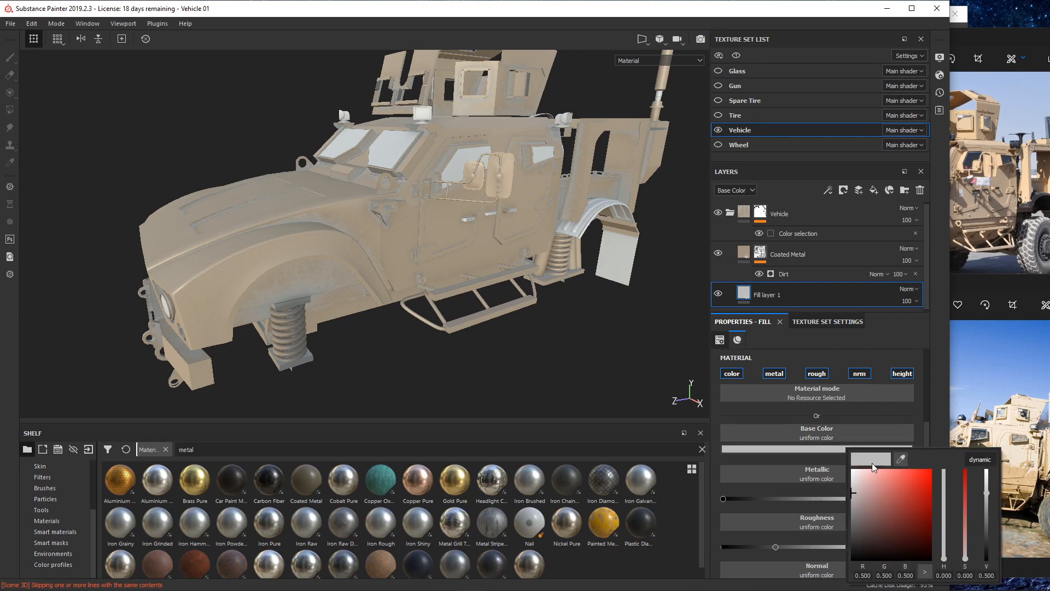
left_click(901, 458)
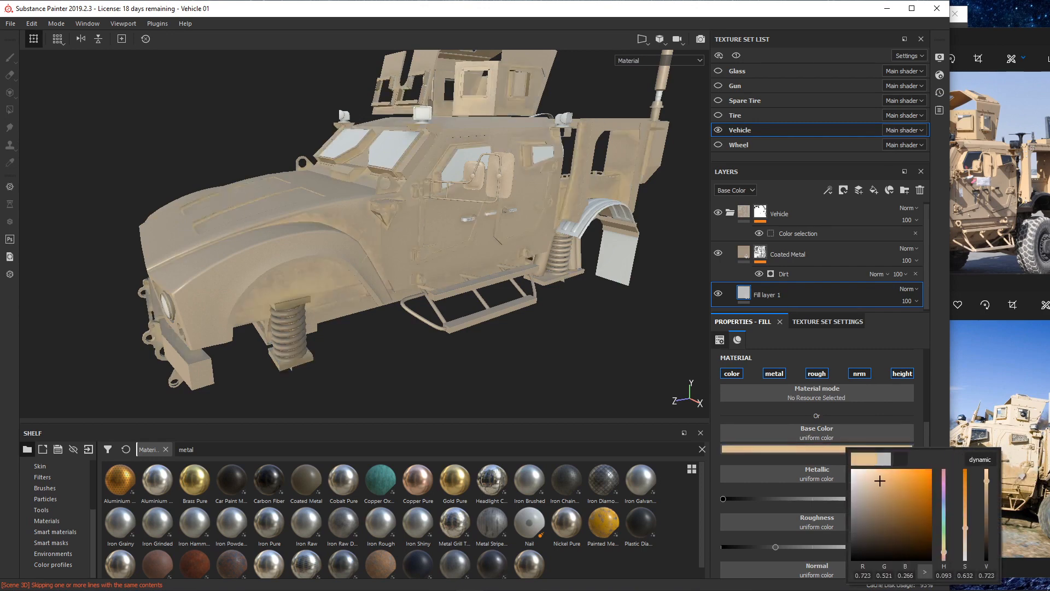
mouse_move(896, 513)
left_mouse_down()
mouse_move(916, 547)
mouse_move(889, 543)
mouse_move(895, 521)
left_mouse_up()
left_click(901, 459)
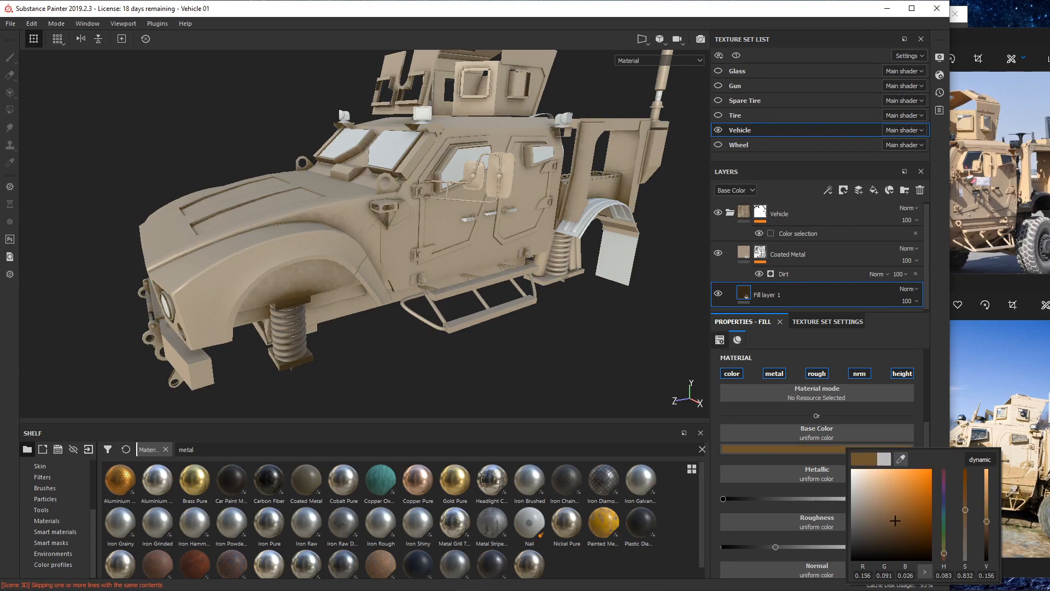
key("Escape")
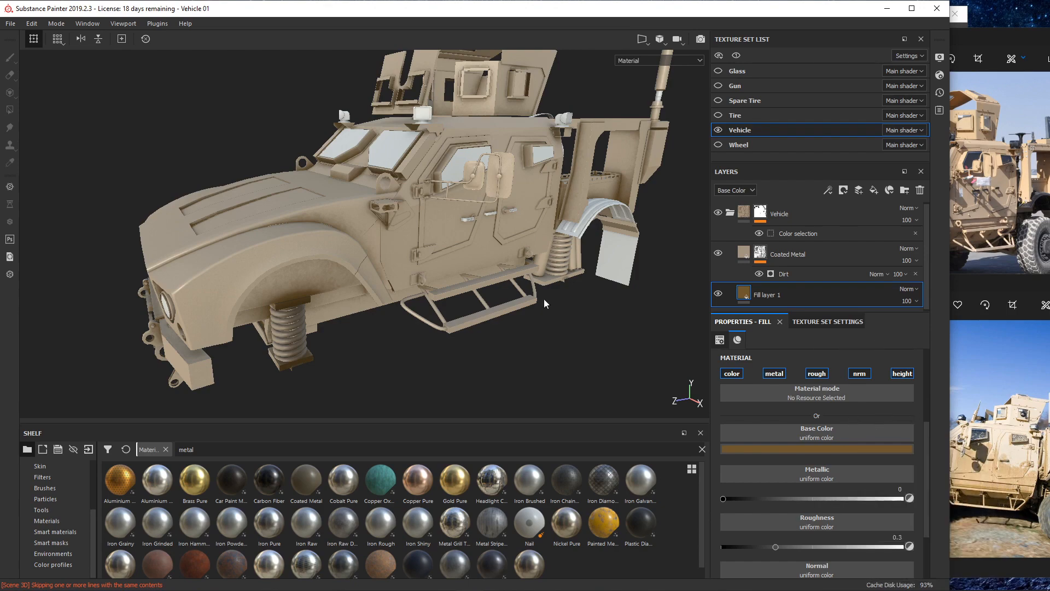
left_click_drag(430, 267, 436, 294, "alt")
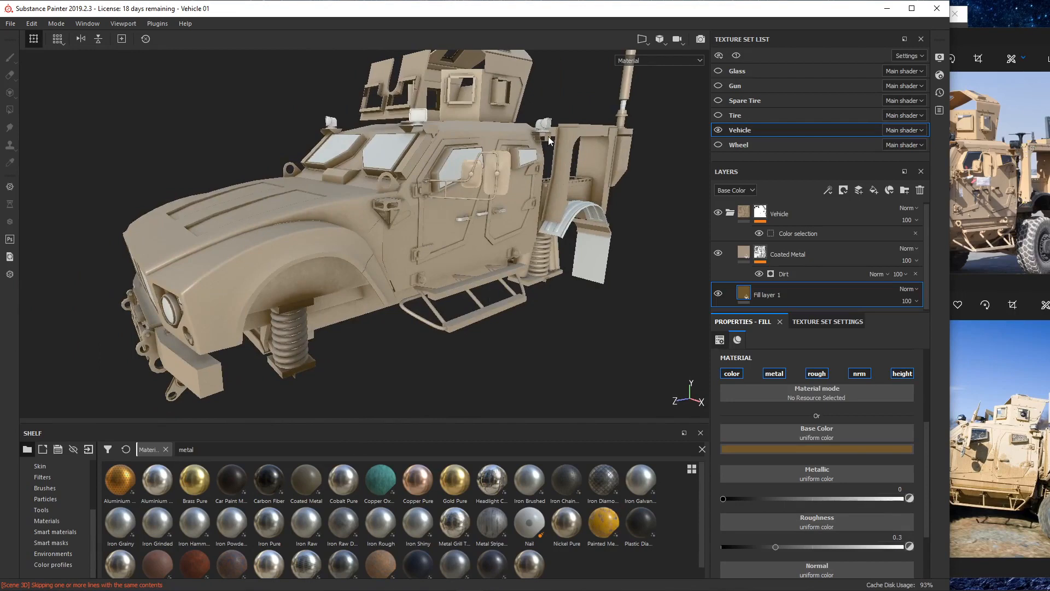
left_click(911, 9)
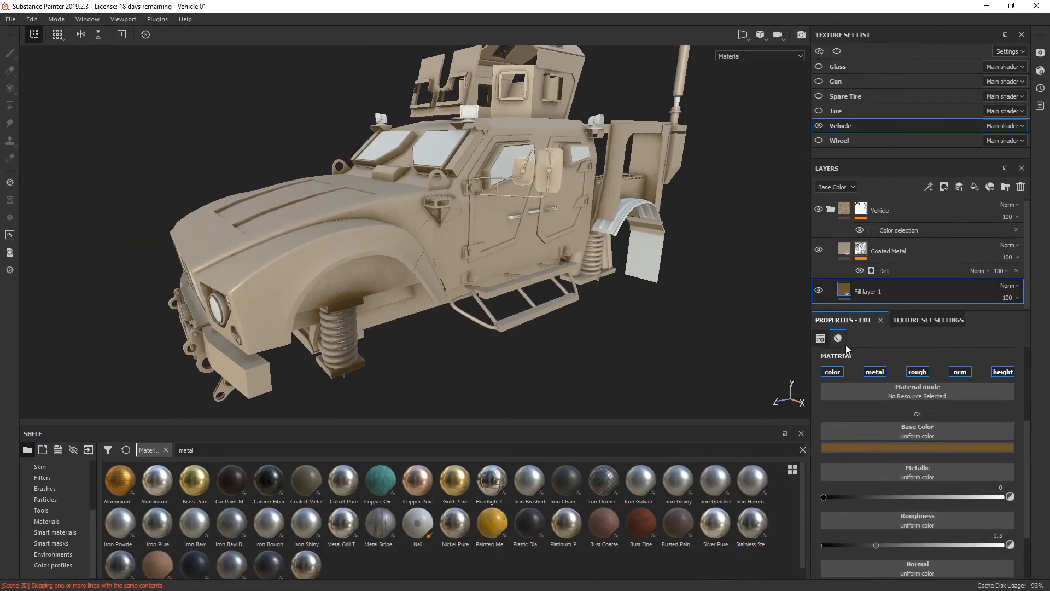
Step: Select the Dirt generator on the Coated Metal mask and set its Grunge Amount to 0.48
left_click(899, 270)
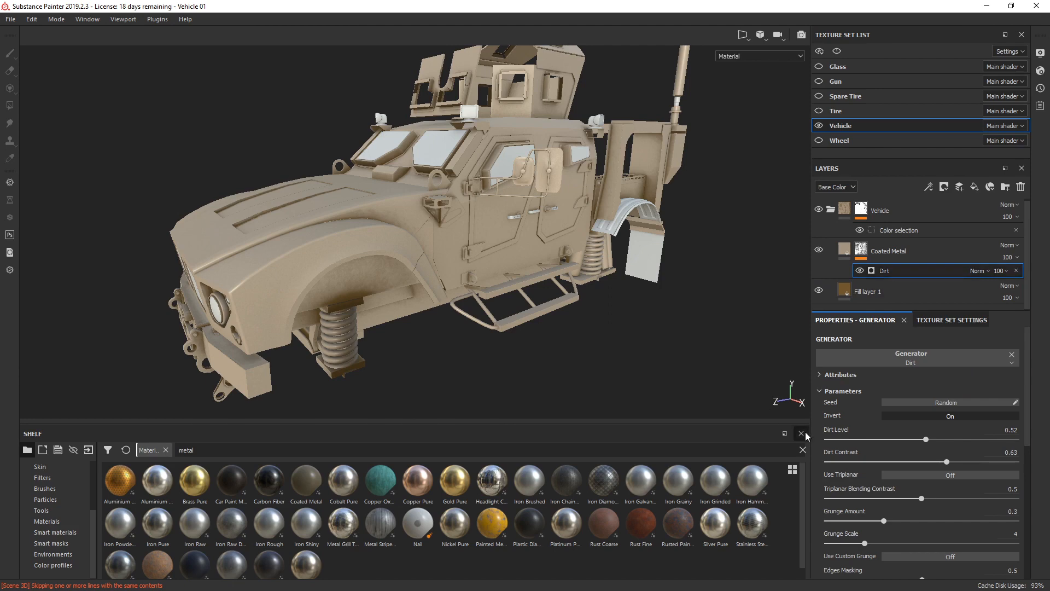
scroll(845, 425, "down", 3)
scroll(892, 460, "up", 2)
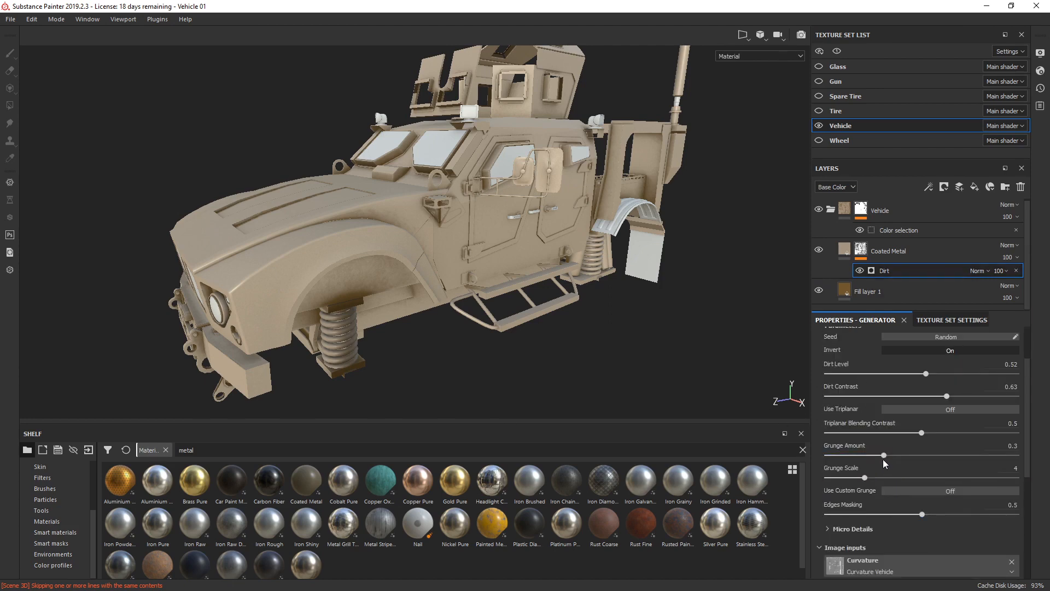
left_click_drag(884, 455, 918, 456)
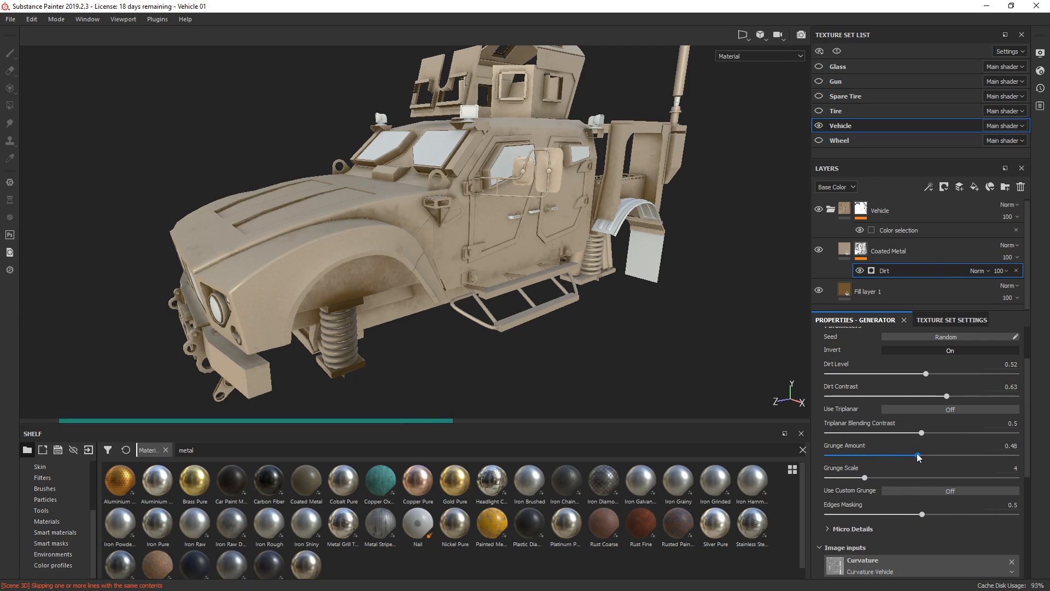
scroll(629, 343, "up", 3)
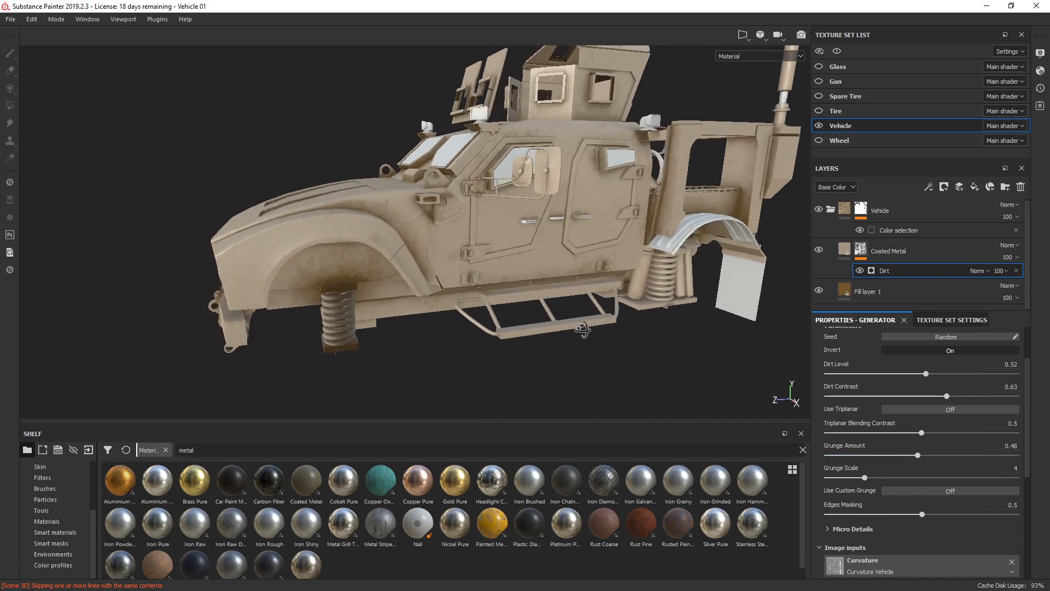
Step: Fine-tune the Dirt generator with Dirt Level 0.49 and Dirt Contrast 0.65
scroll(892, 419, "up", 3)
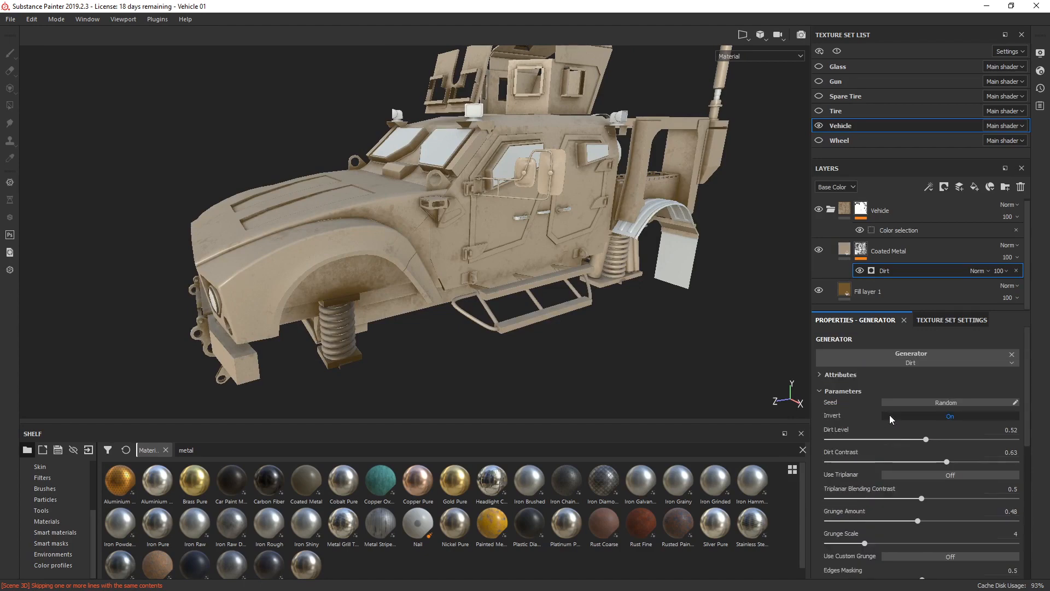
left_click_drag(924, 441, 950, 463)
left_click_drag(402, 295, 520, 316, "alt")
middle_click_drag(520, 316, 556, 298, "alt")
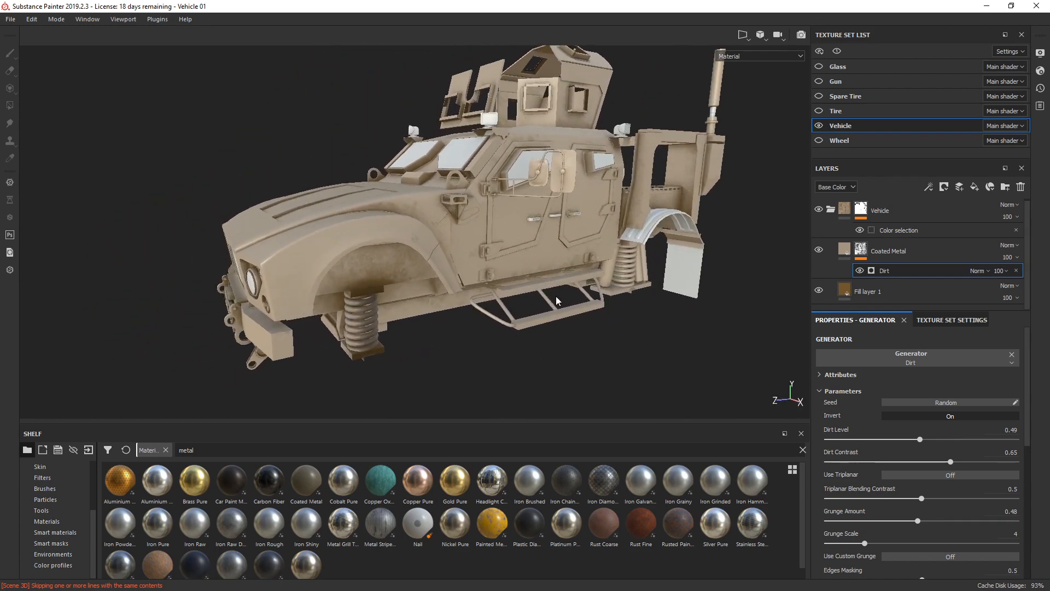
Step: Reduce the Dirt generator's Grunge Amount to 0.4 and set its Dirt Level to 0.53
scroll(904, 447, "down", 4)
scroll(901, 462, "up", 1)
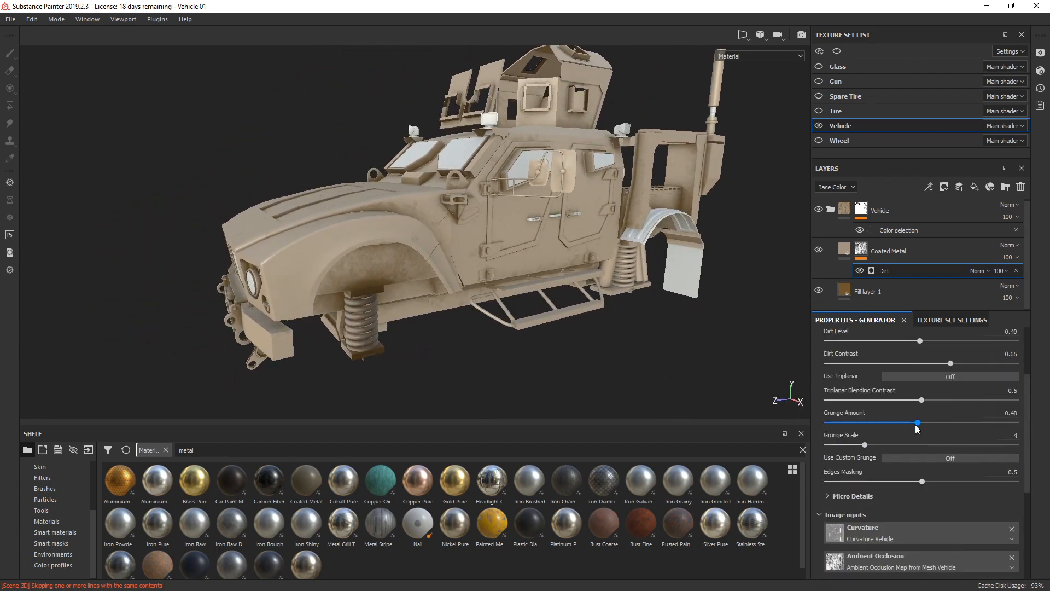
left_click_drag(918, 422, 909, 429)
left_click_drag(910, 423, 904, 423)
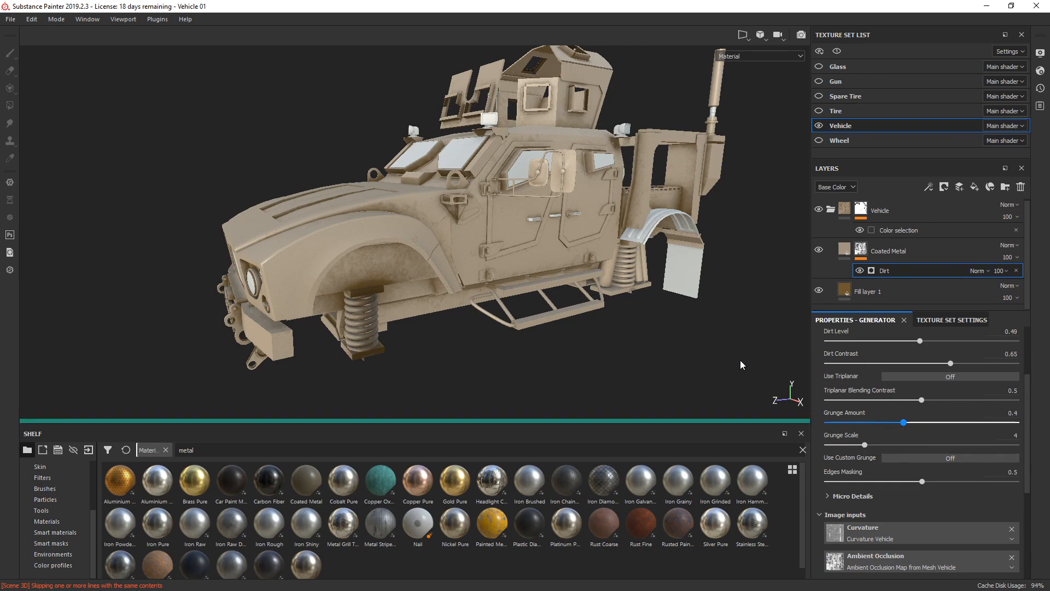
scroll(851, 357, "up", 3)
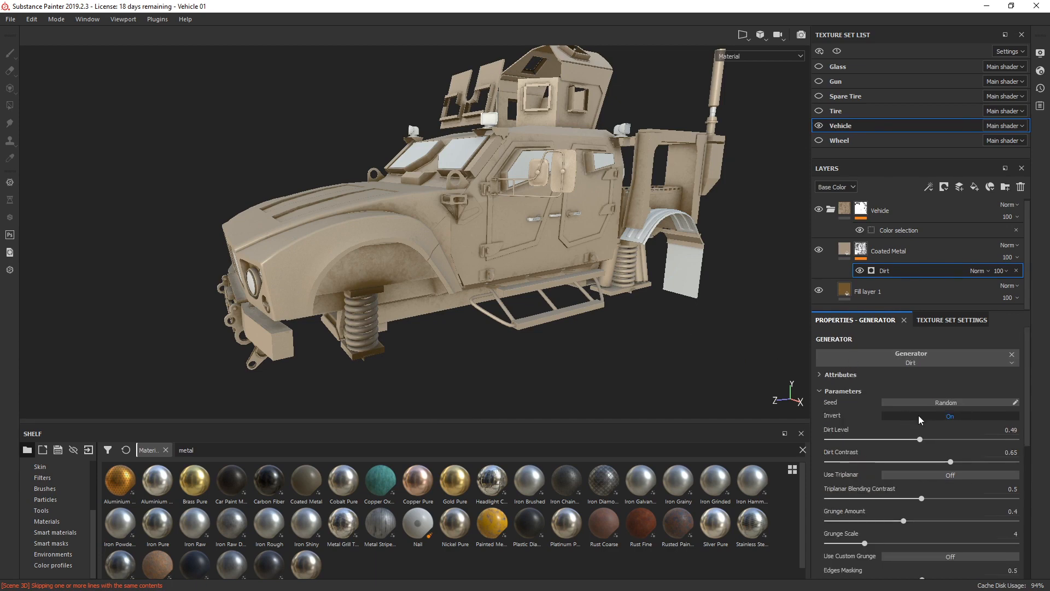
left_click_drag(920, 440, 928, 440)
left_click_drag(593, 317, 567, 299, "alt")
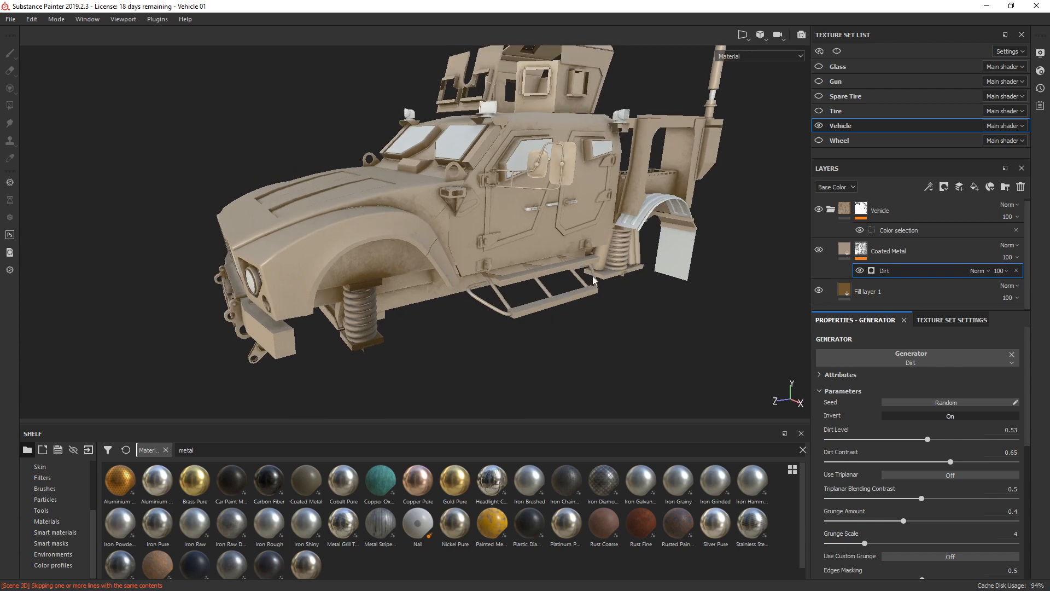
middle_click_drag(600, 265, 559, 304, "alt")
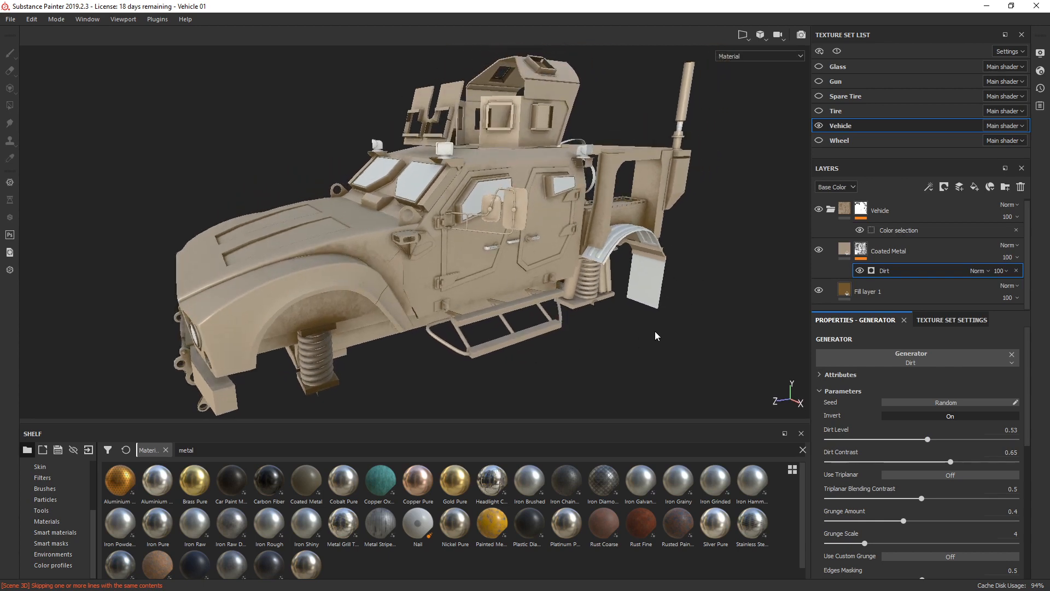
Step: Examine the dirt effect on the vehicle from the front and both sides while rotating the environment lighting
left_click_drag(656, 336, 497, 214, "alt")
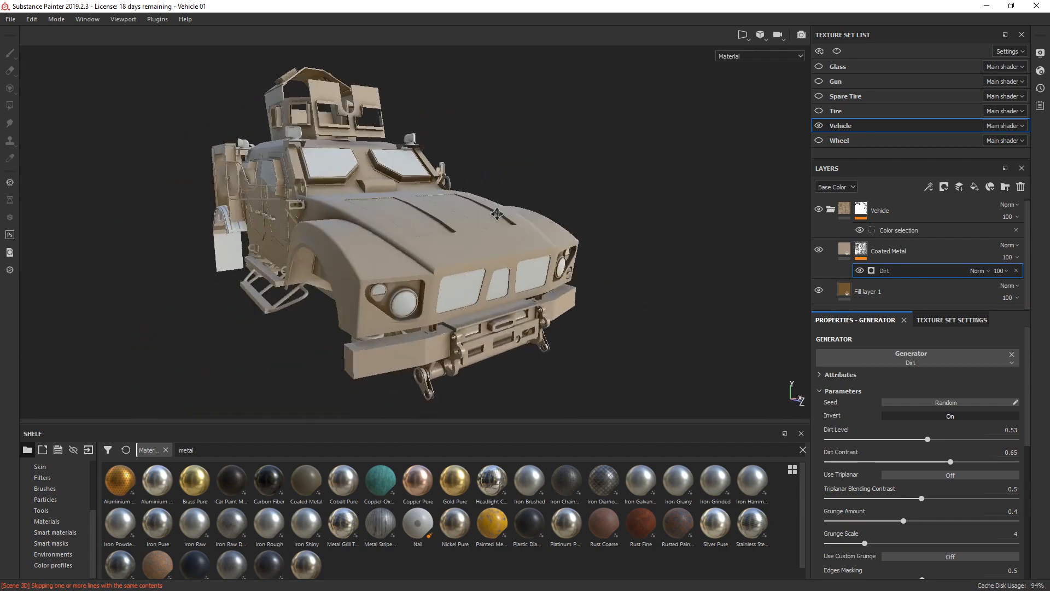
middle_click_drag(497, 214, 501, 210, "alt")
left_click_drag(501, 211, 398, 265, "alt")
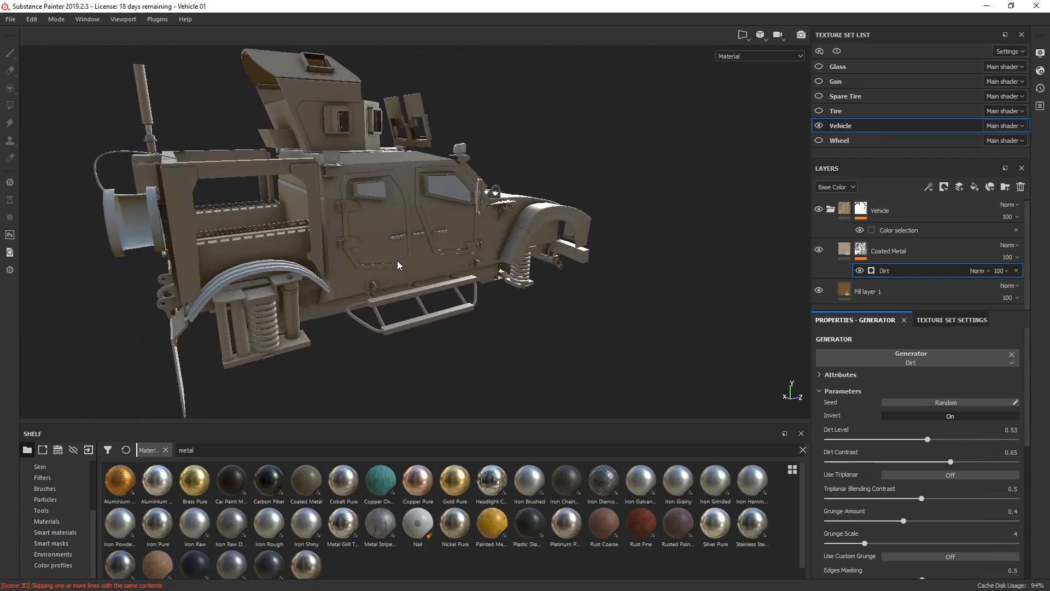
middle_click_drag(368, 236, 450, 235, "alt")
left_click_drag(512, 260, 483, 267, "alt")
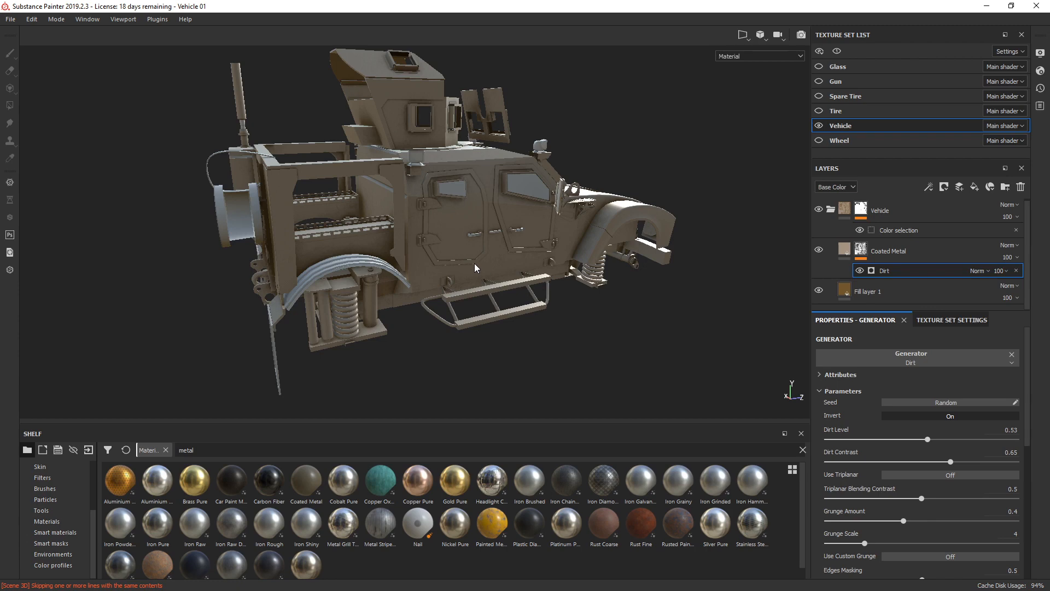
key("shift")
right_click_drag(475, 268, 528, 261, "shift")
mouse_move(542, 260)
right_mouse_down("shift")
mouse_move(559, 258)
mouse_move(548, 266)
right_mouse_up("shift")
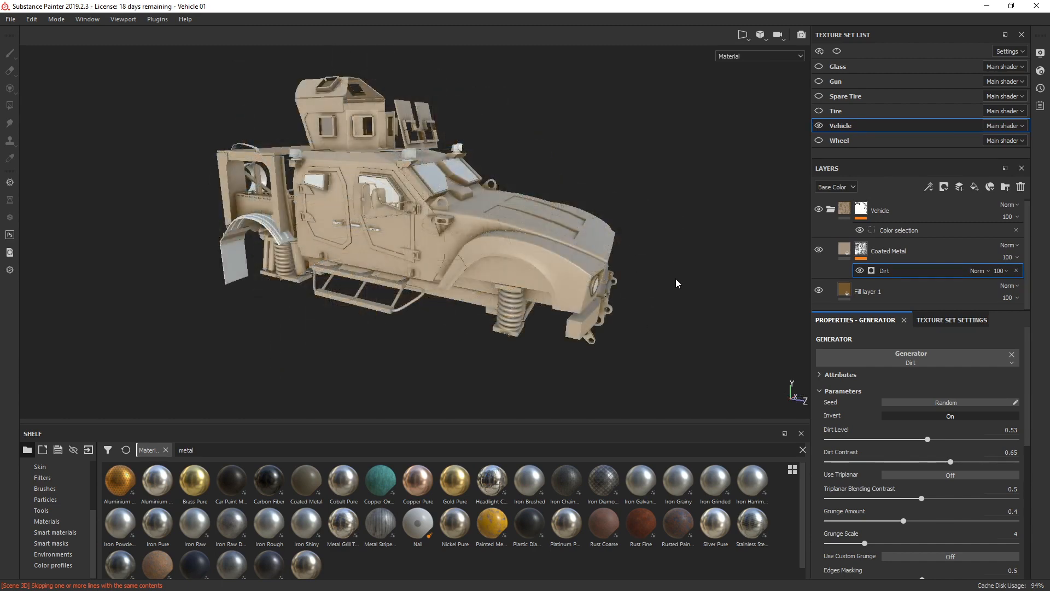
left_click_drag(633, 300, 578, 293, "alt")
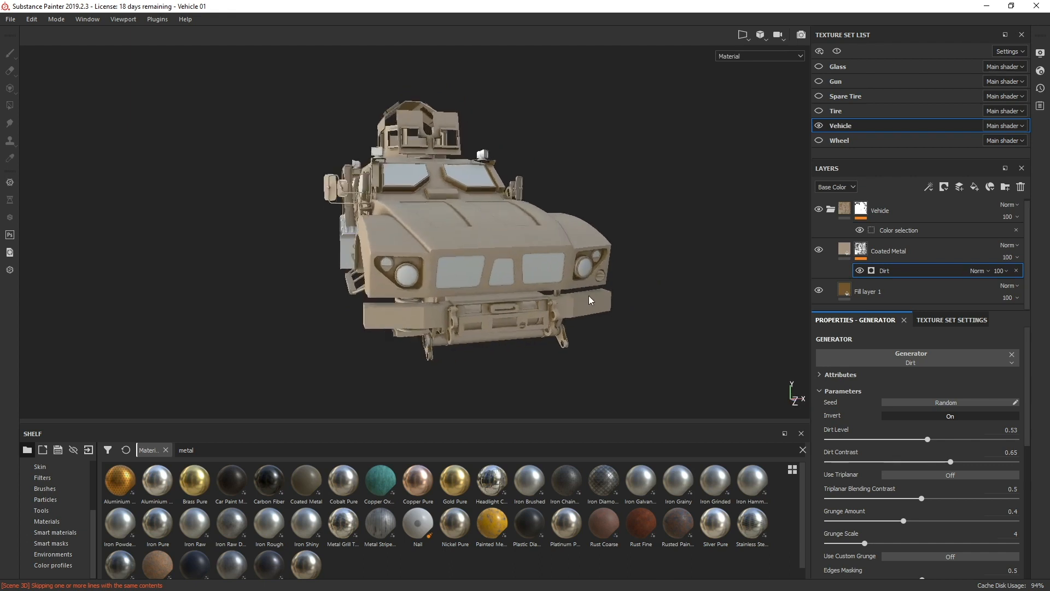
scroll(589, 297, "up", 2)
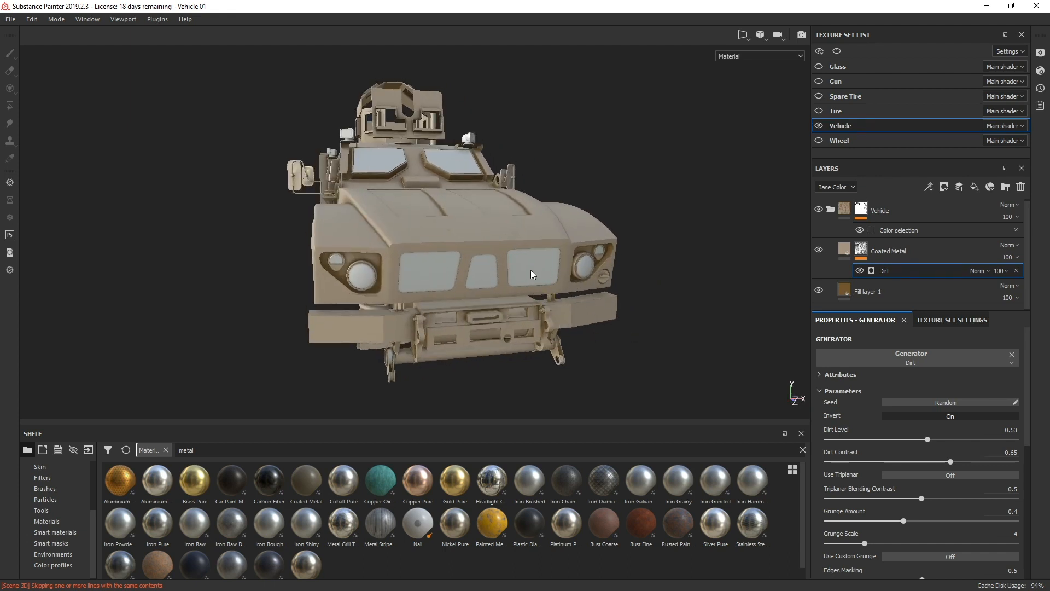
mouse_move(528, 274)
right_mouse_down("shift")
mouse_move(559, 268)
mouse_move(545, 273)
right_mouse_up("shift")
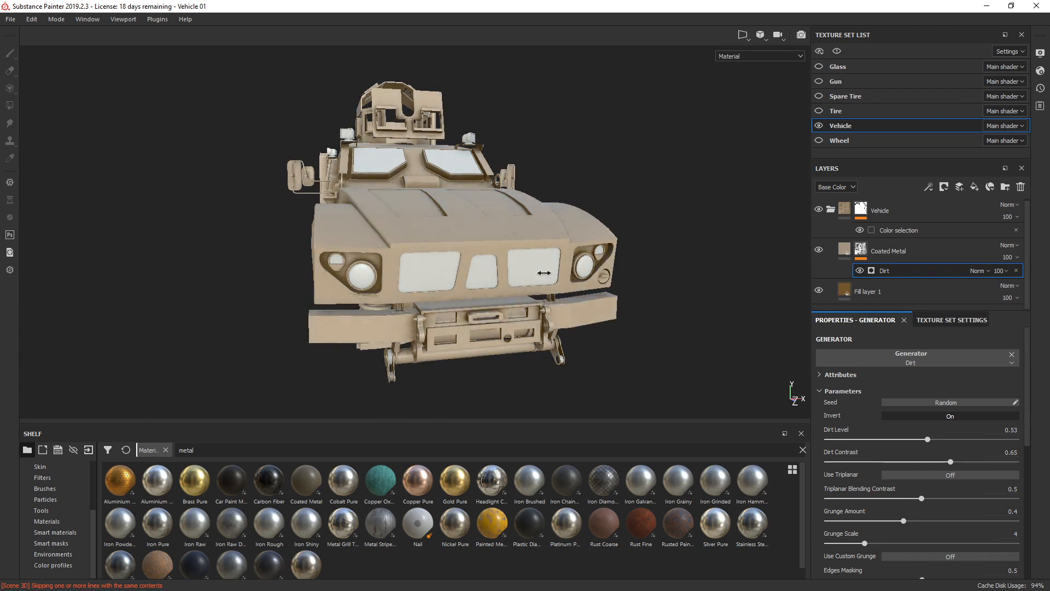
Step: Collapse the Vehicle folder and create a new folder named Grill above it
left_click(832, 211)
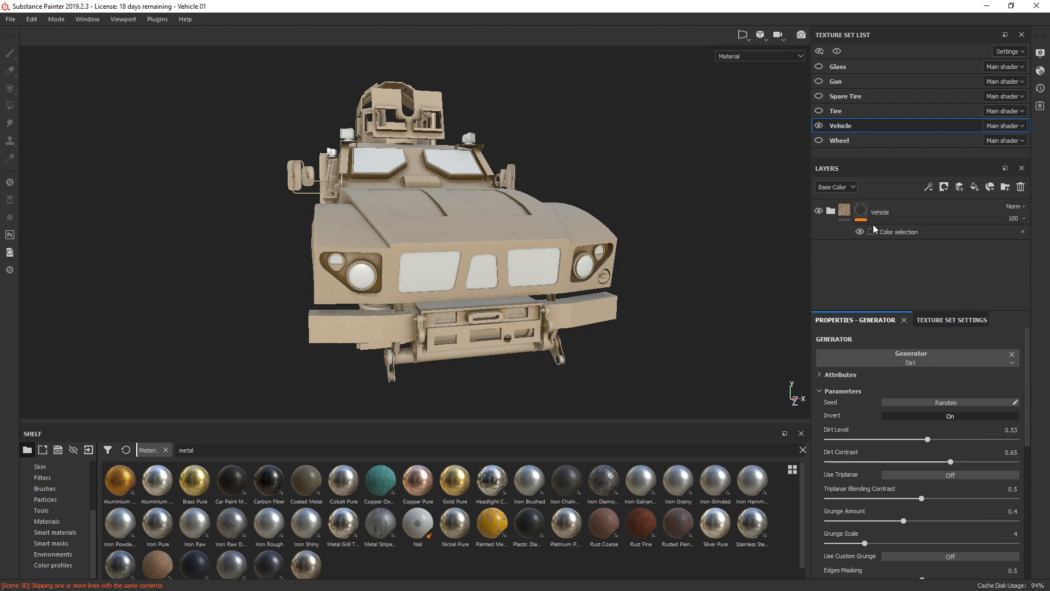
left_click(931, 213)
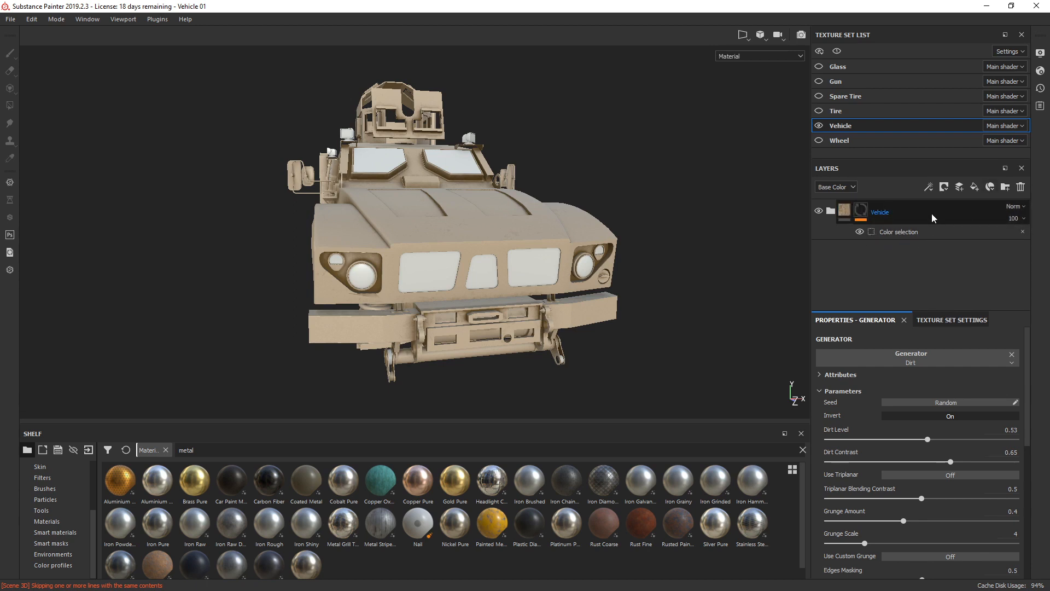
left_click(1007, 187)
double_click(872, 215)
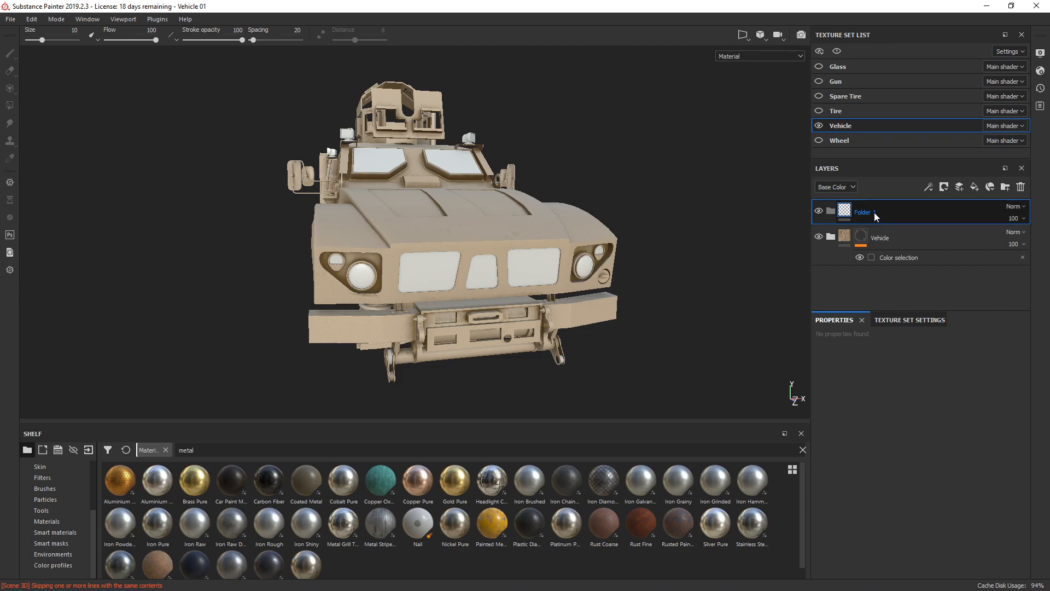
type("Grill")
key("Return")
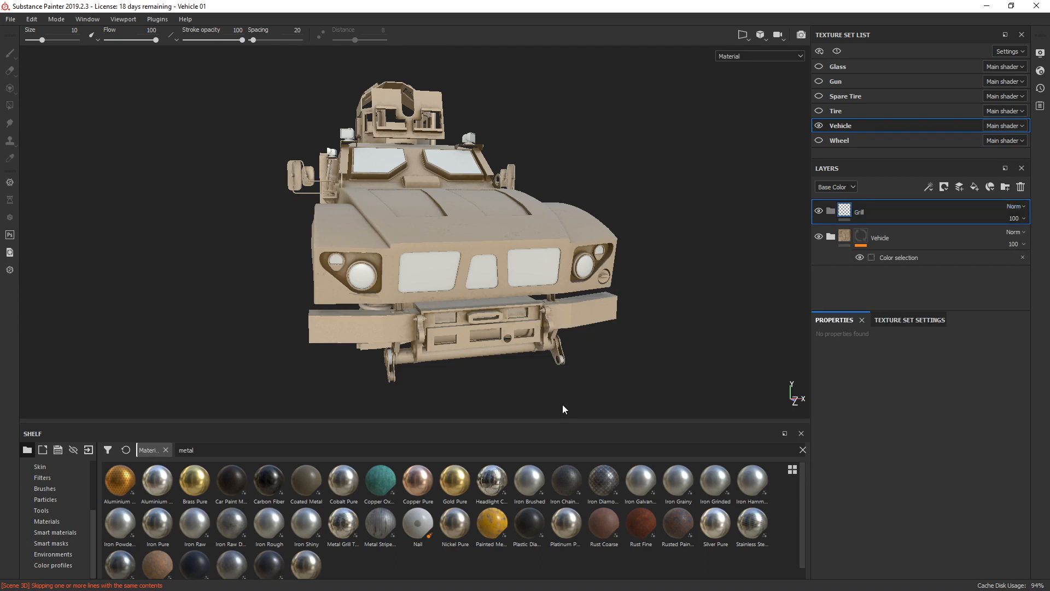
Step: Clear the shelf search, switch to Substance Source, search for "grill" and browse the mesh materials
left_click(802, 449)
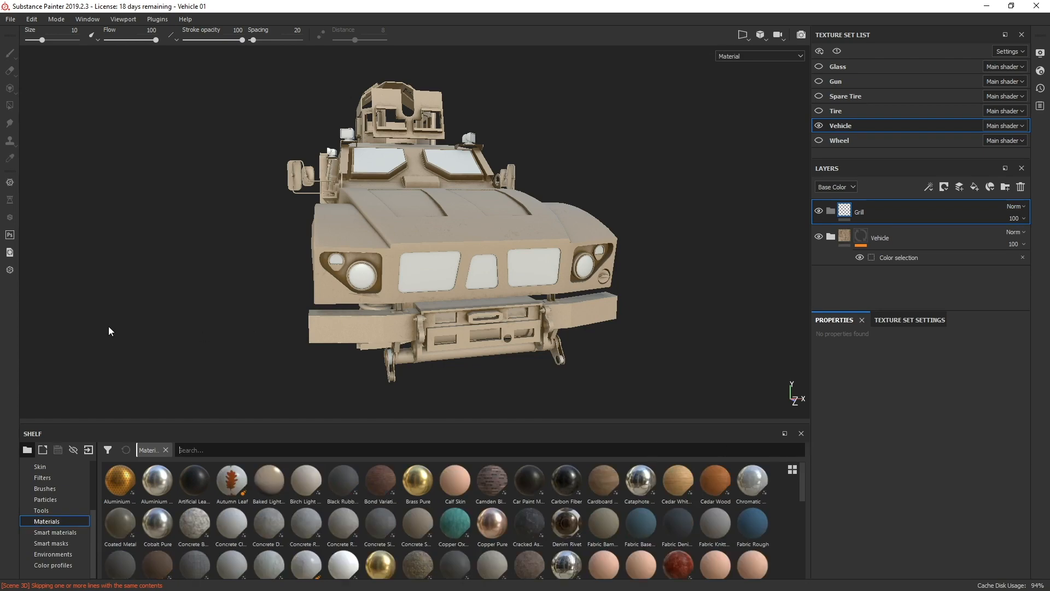
left_click(10, 270)
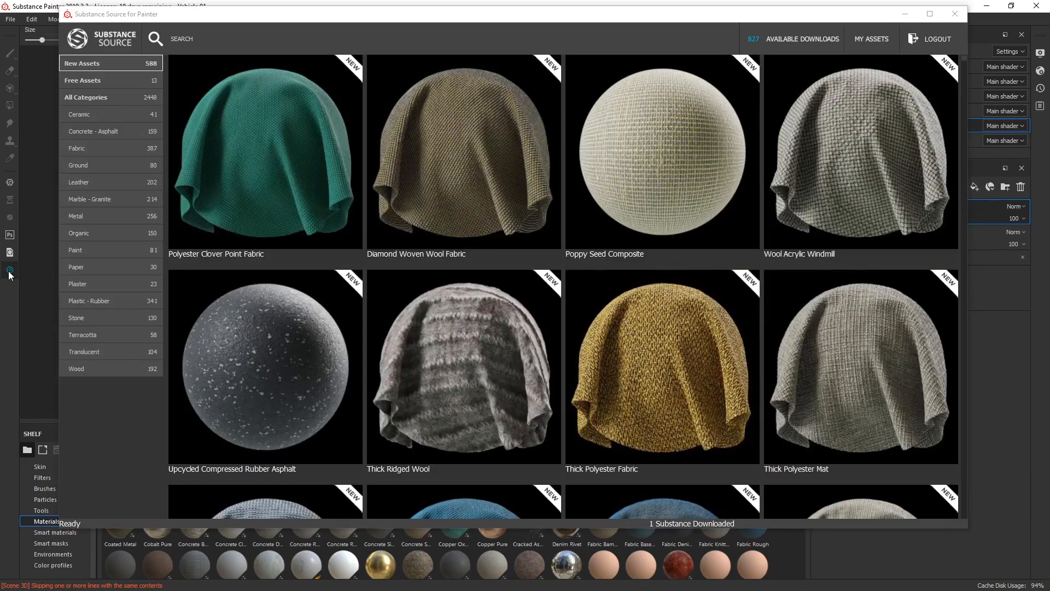
left_click_drag(474, 14, 472, 15)
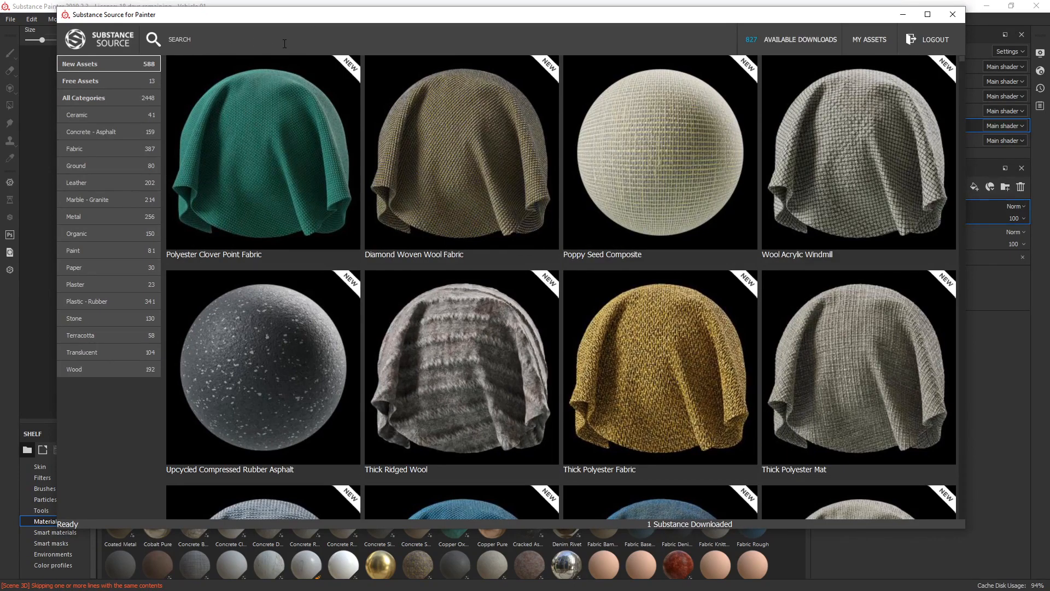
type("grill")
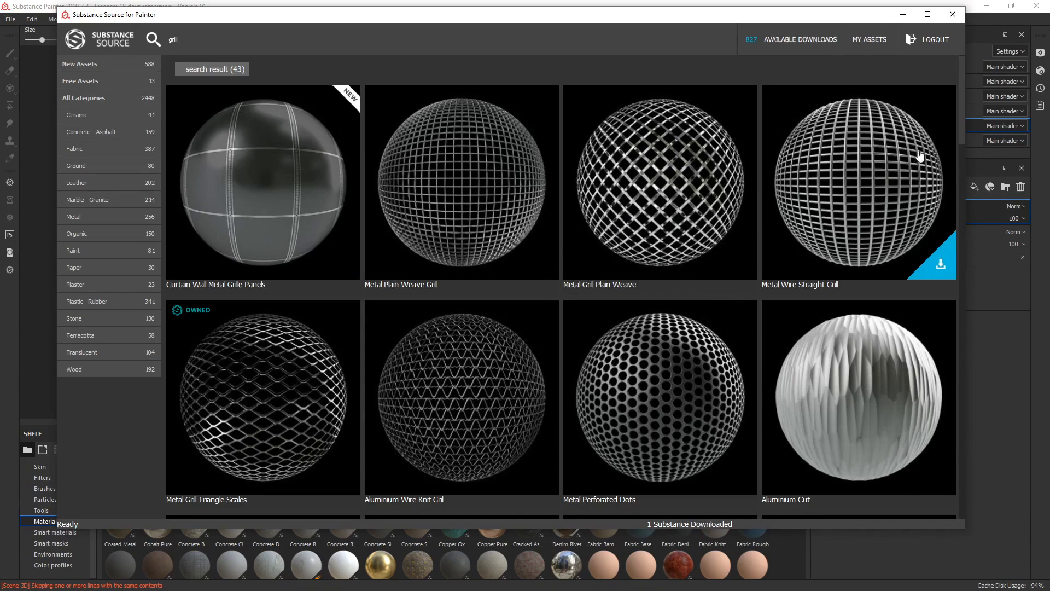
left_click_drag(961, 114, 952, 152)
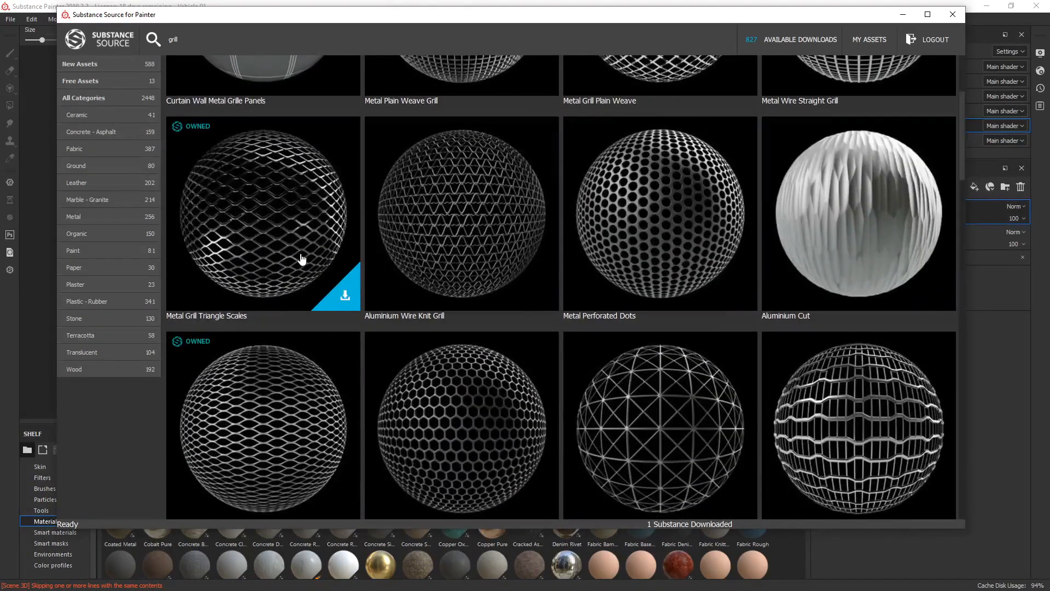
scroll(656, 262, "down", 2)
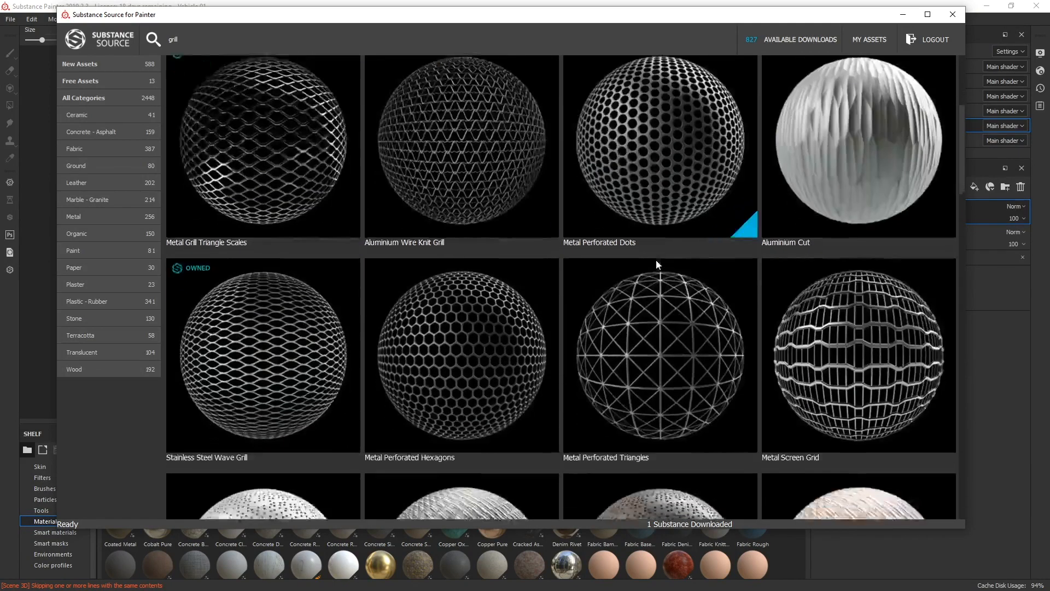
scroll(657, 264, "down", 2)
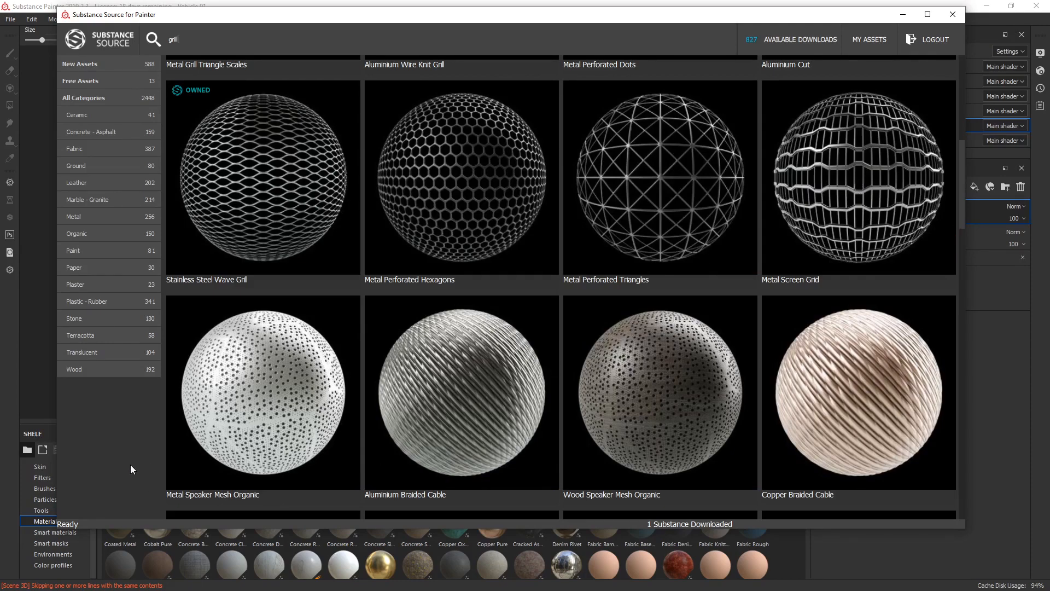
Step: Bring up the Oshkosh M ATV reference photo, enlarge it and examine the mesh pattern of the front grille
left_click_drag(1046, 82, 351, 23)
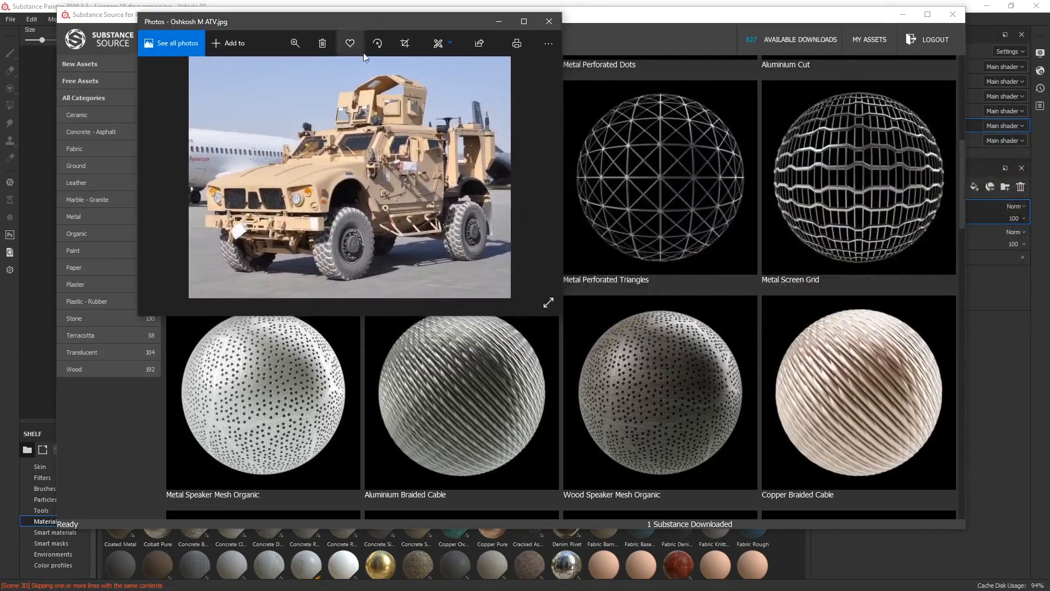
left_click_drag(562, 316, 993, 521)
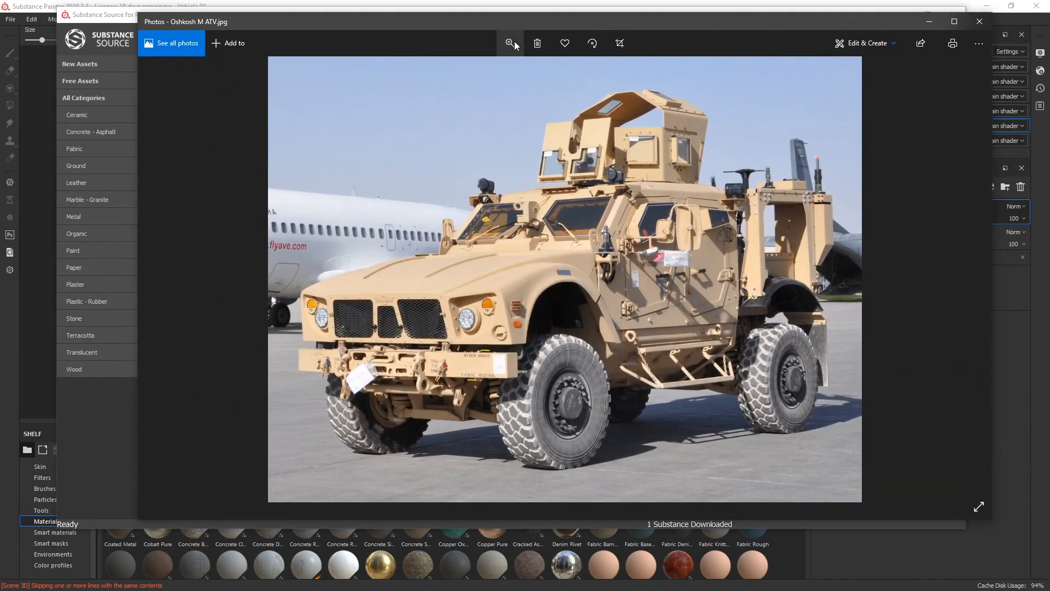
left_click(514, 43)
left_click_drag(464, 69, 483, 71)
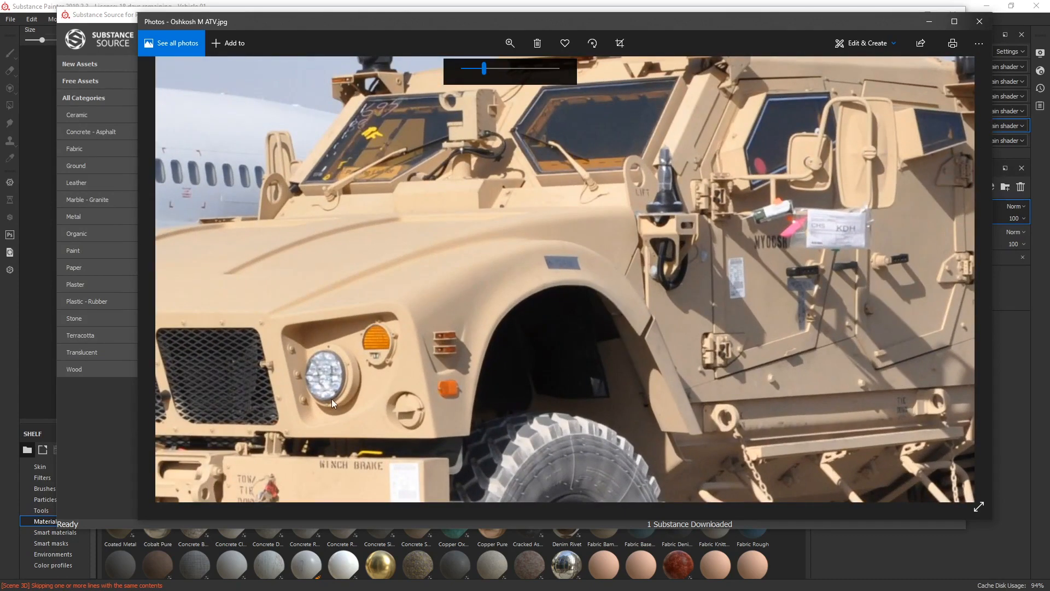
left_click_drag(332, 399, 678, 307)
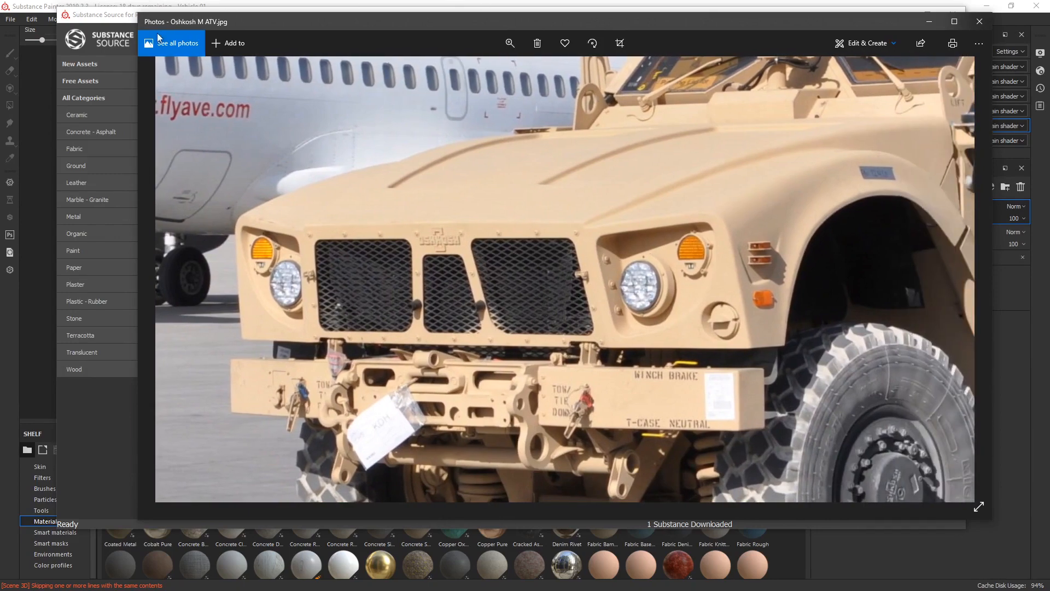
Step: Return to Substance Source, compare the owned grill materials and look through the preview images of Metal Grill Triangle Scales
left_click(110, 19)
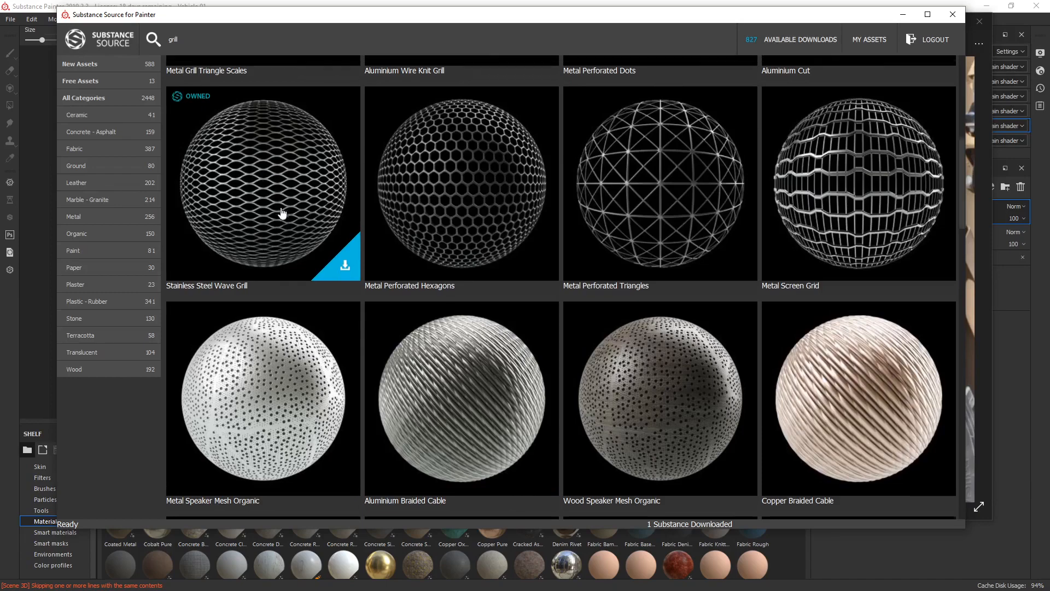
scroll(282, 213, "up", 3)
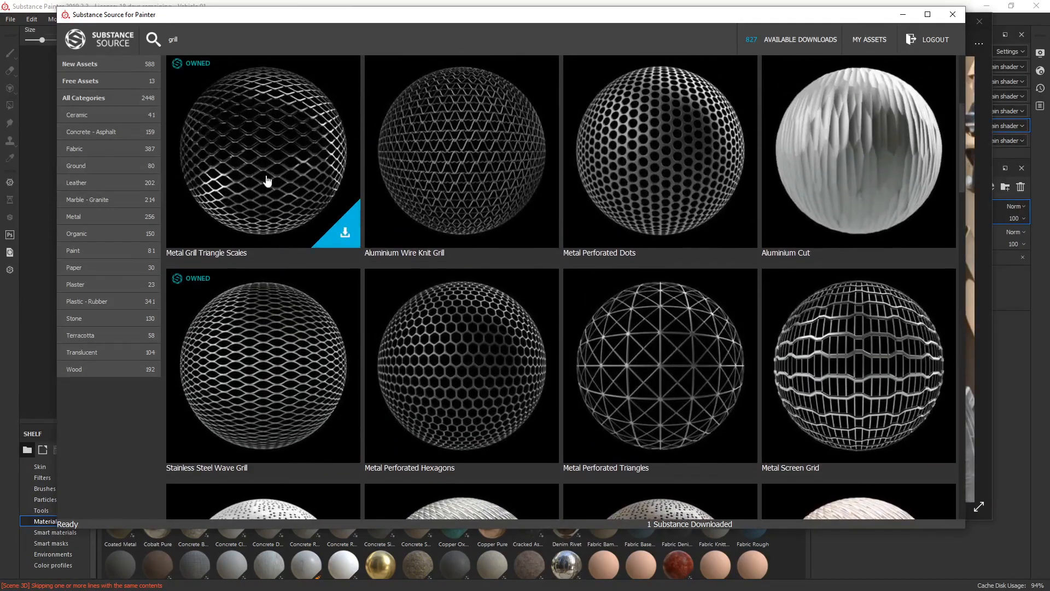
scroll(257, 181, "up", 1)
scroll(260, 217, "down", 1)
left_click(304, 197)
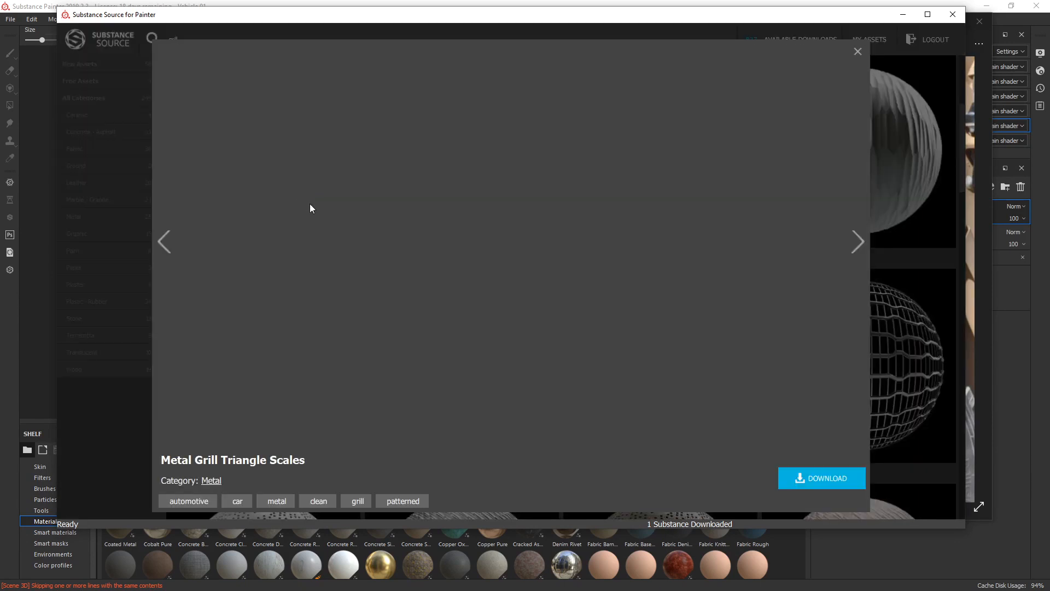
left_click(856, 242)
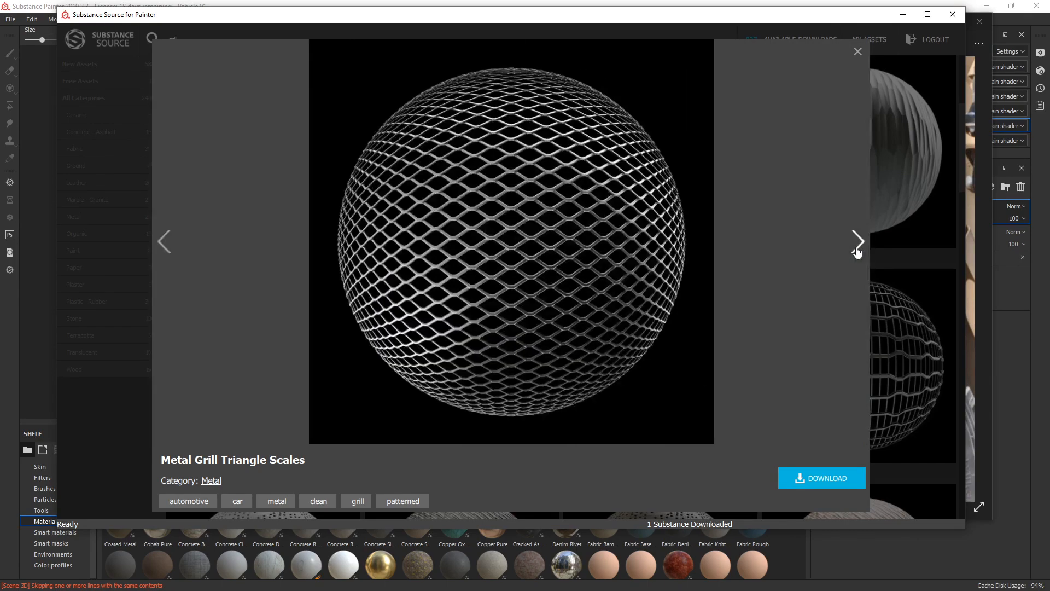
left_click(857, 247)
left_click(857, 251)
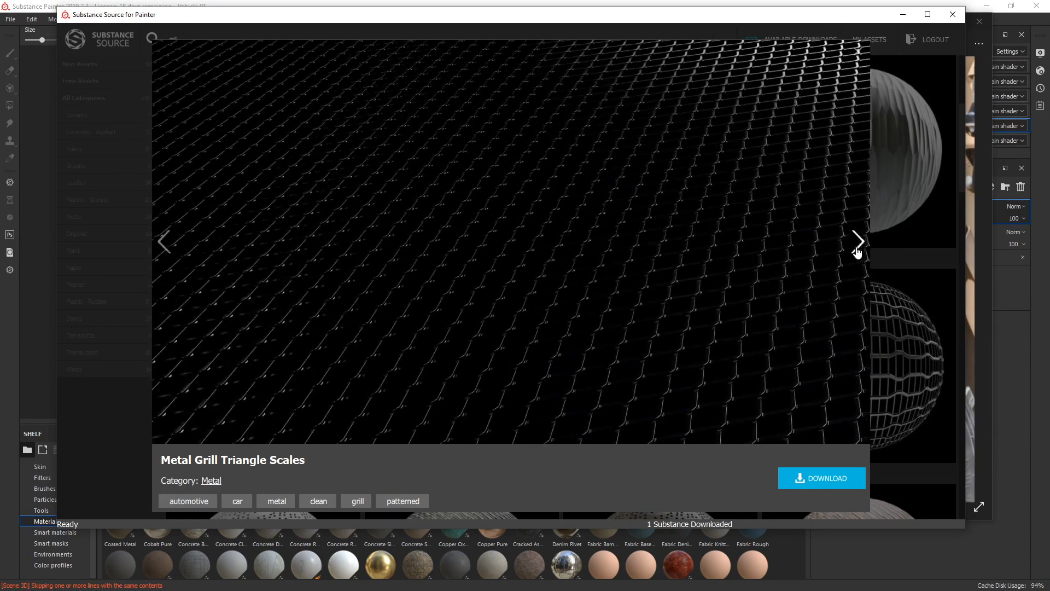
left_click(857, 250)
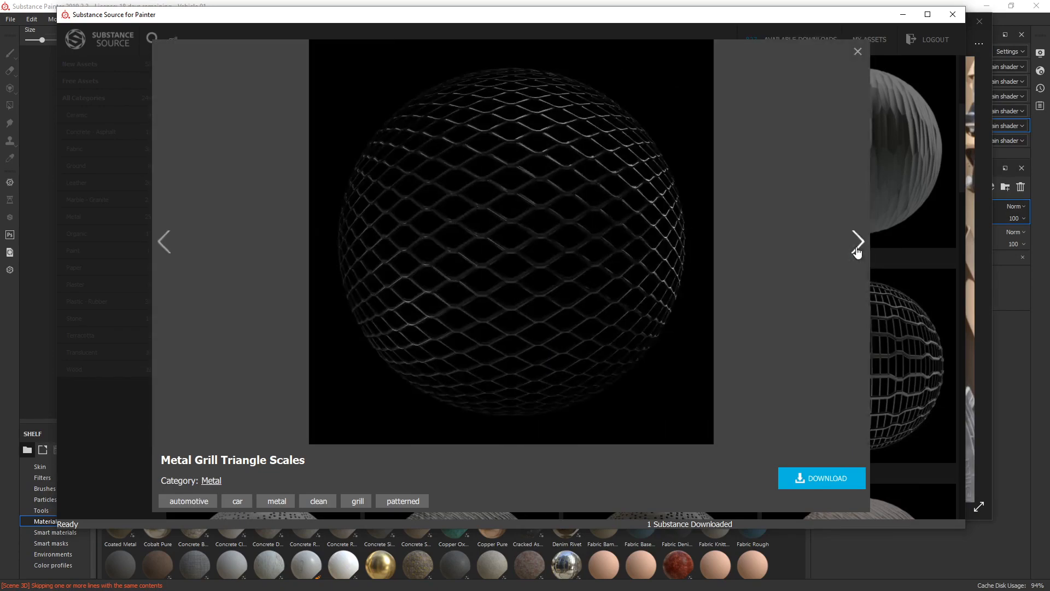
left_click(857, 250)
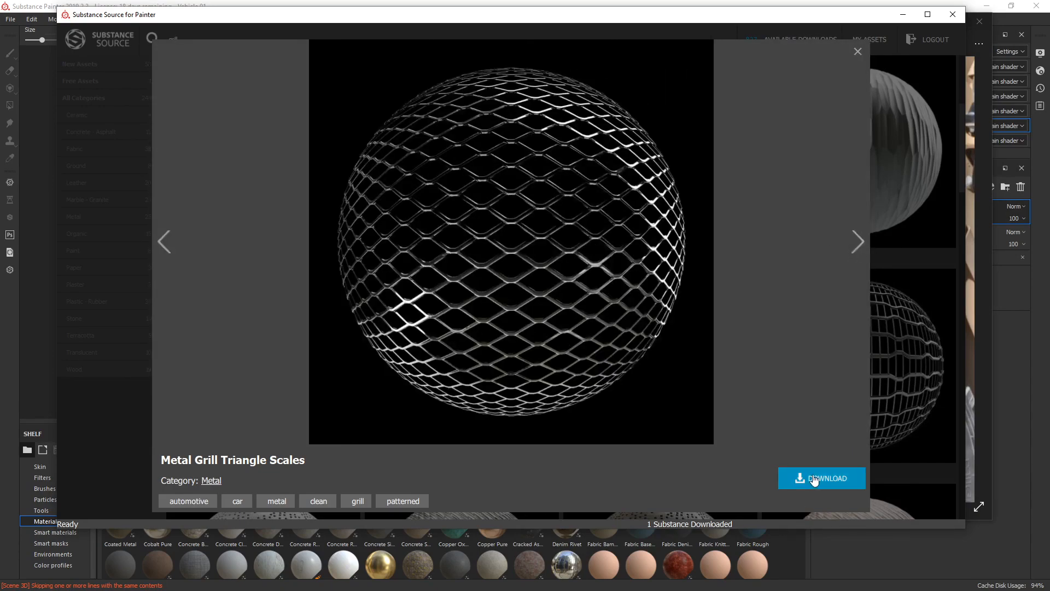
Step: Download Metal Grill Triangle Scales, switch back to Substance Painter and add it as a layer inside the Grill folder
left_click(814, 480)
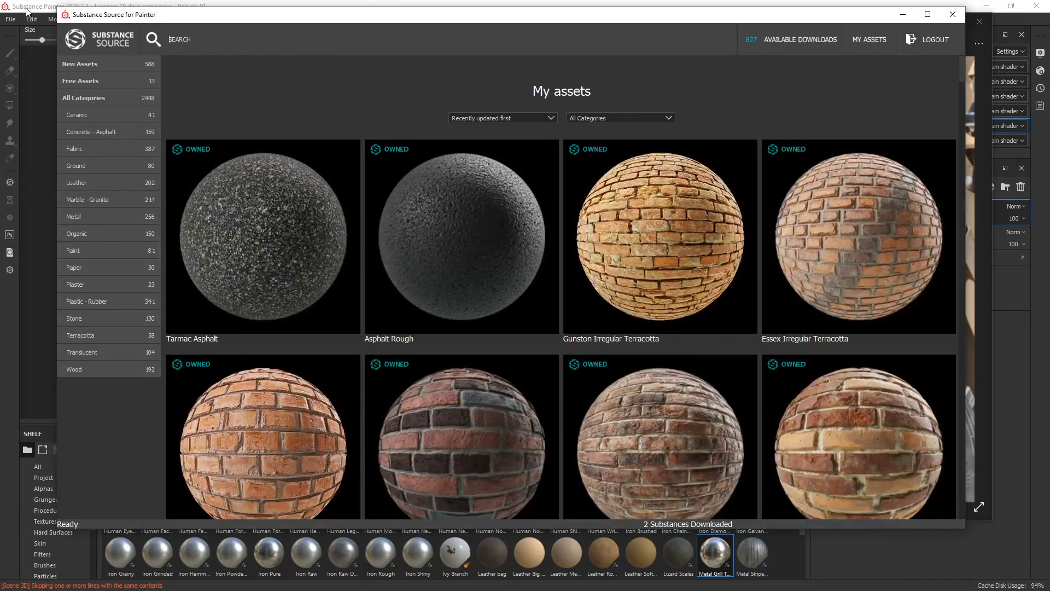
left_click(32, 7)
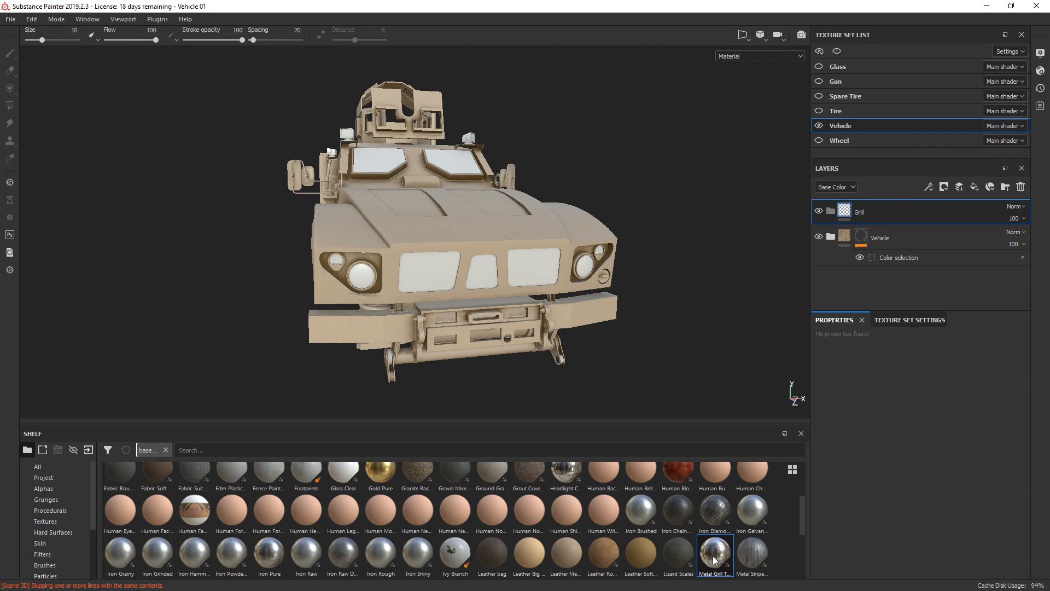
left_click_drag(714, 561, 894, 209)
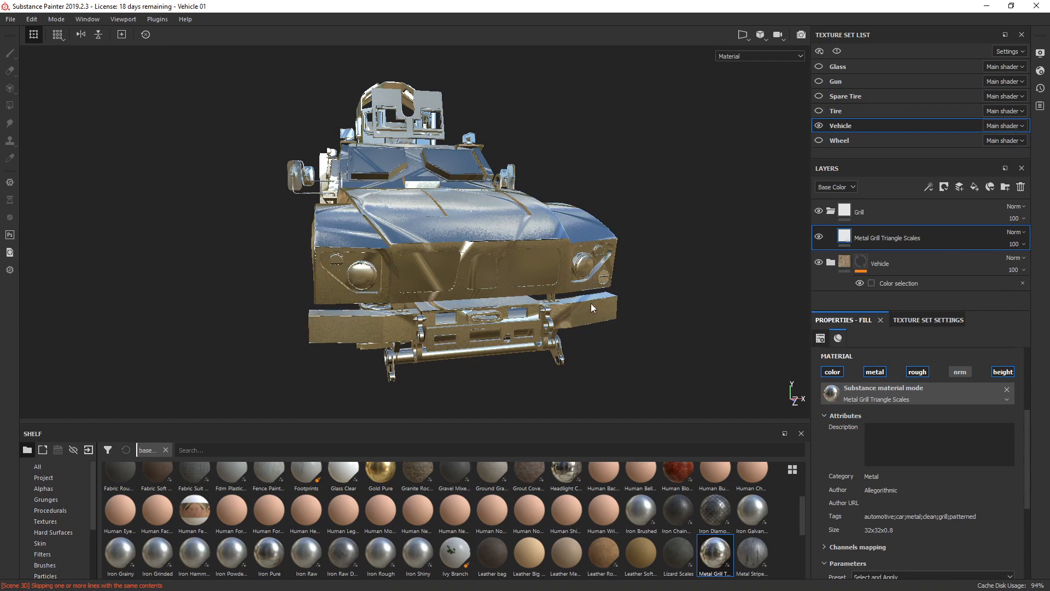
Step: Add a mask with color selection to the Grill folder
left_click_drag(590, 303, 512, 316, "alt")
left_click(914, 215)
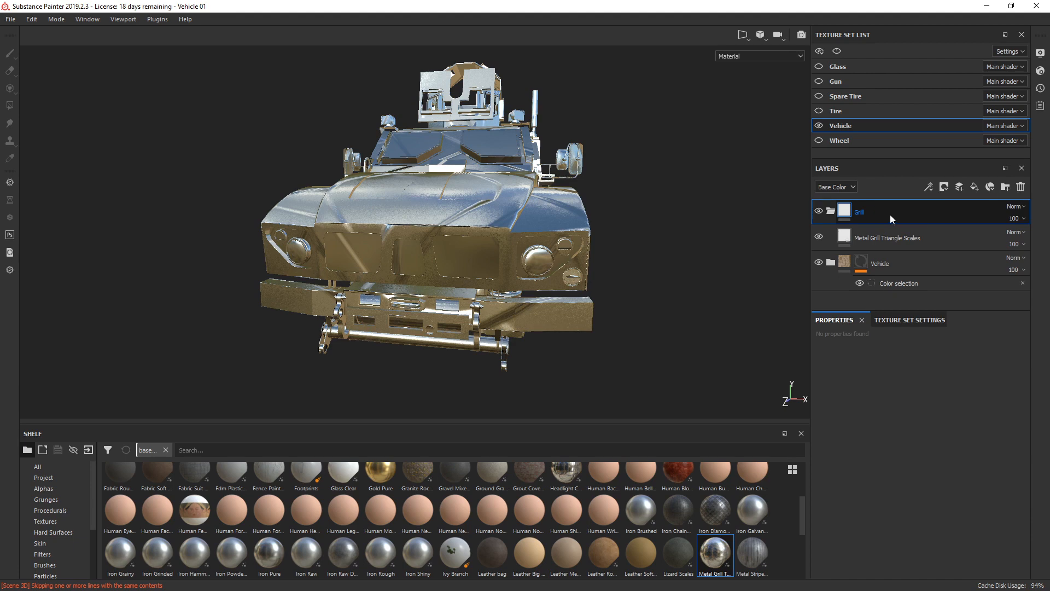
right_click(890, 215)
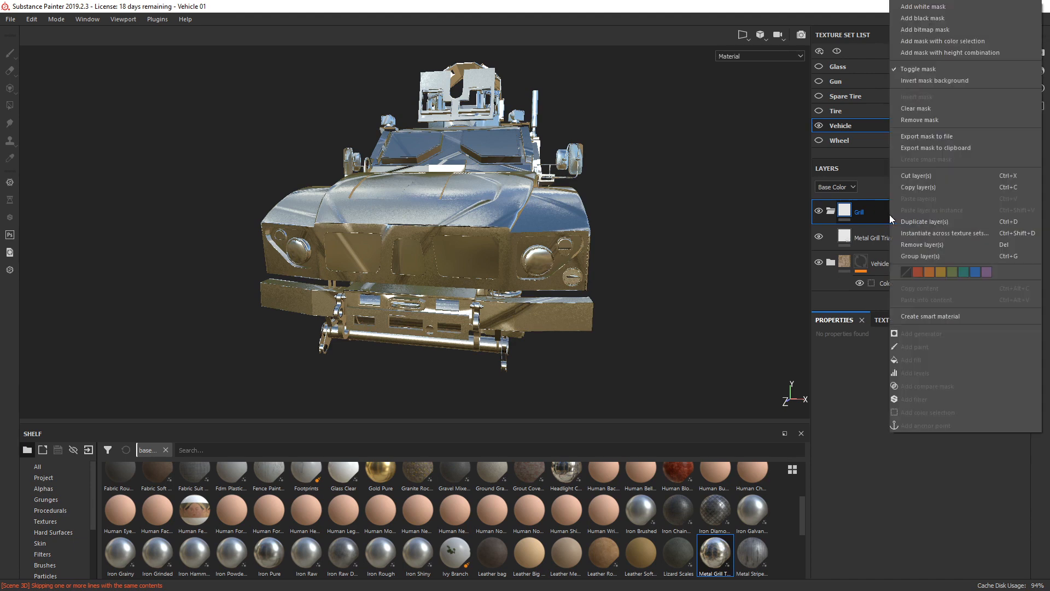
left_click(948, 41)
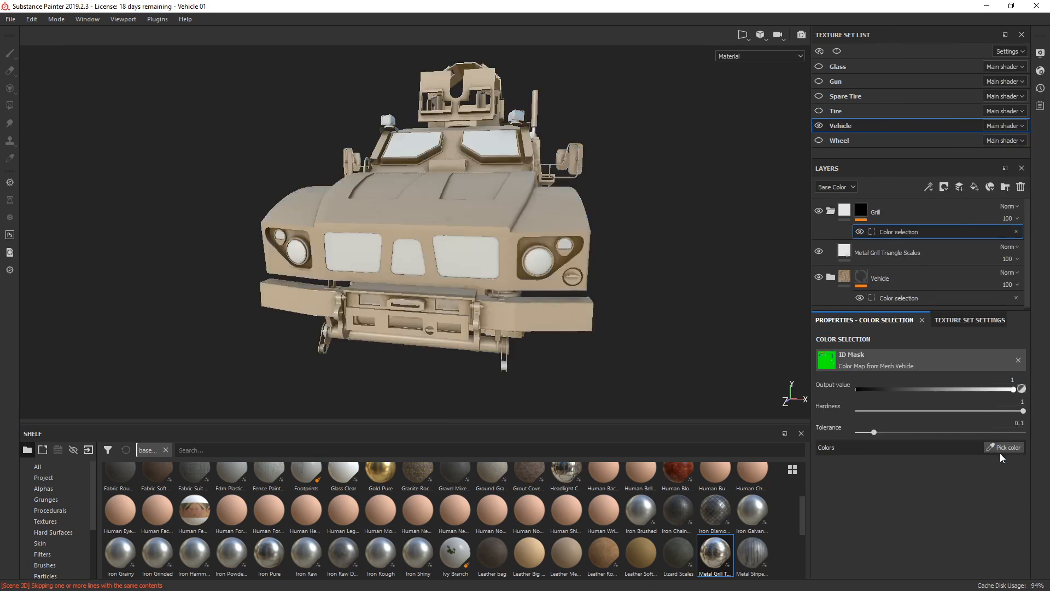
Step: Pick the lavender grille colour (R 209, G 183, B 255) from the ID map for the Grill folder's mask
left_click(1002, 447)
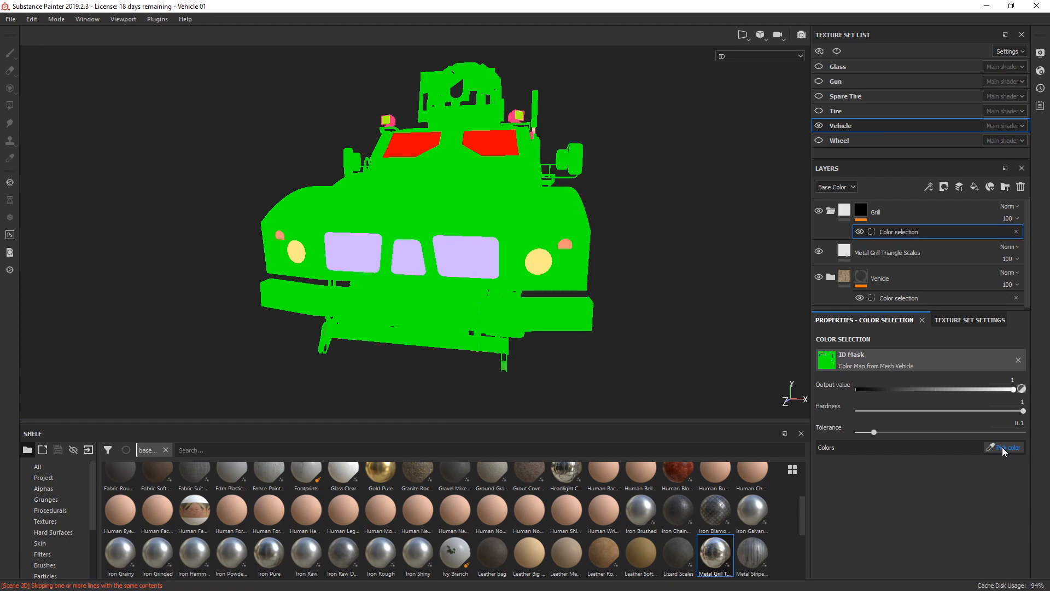
left_click(470, 259)
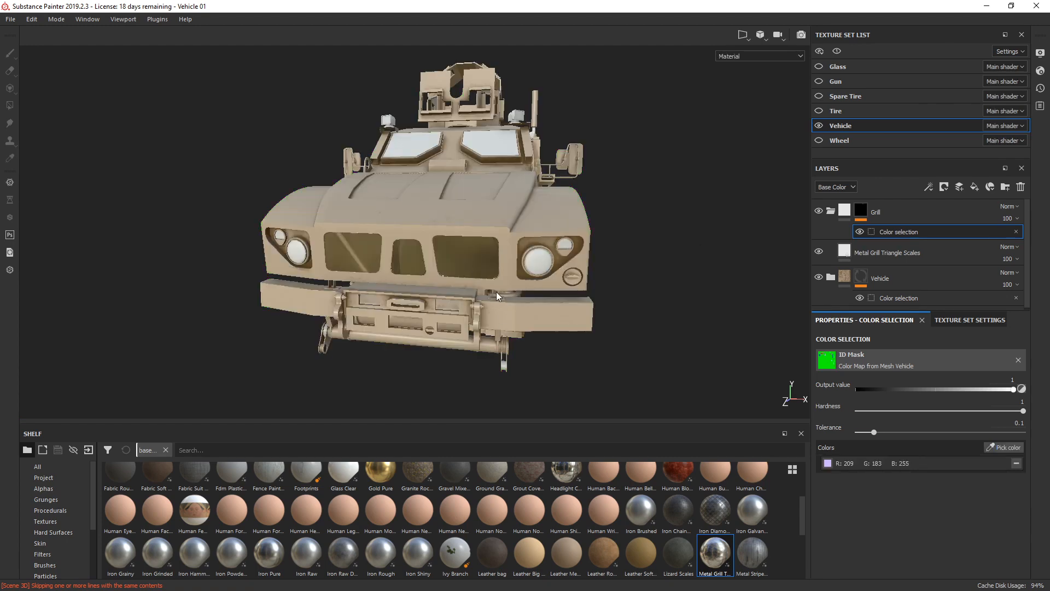
Step: Select the Metal Grill Triangle Scales layer and set its UV scale to 65
left_click_drag(499, 299, 533, 257, "alt")
right_click_drag(534, 257, 547, 276, "alt")
left_click_drag(547, 276, 530, 248, "alt")
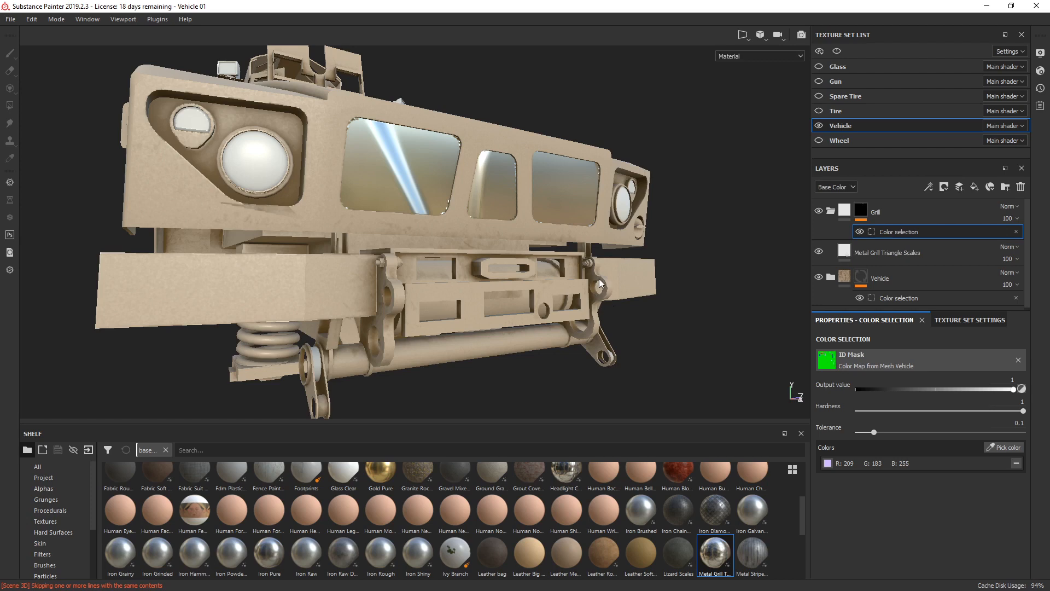
left_click_drag(599, 278, 556, 313, "alt")
right_click_drag(556, 313, 580, 300, "alt")
left_click(893, 251)
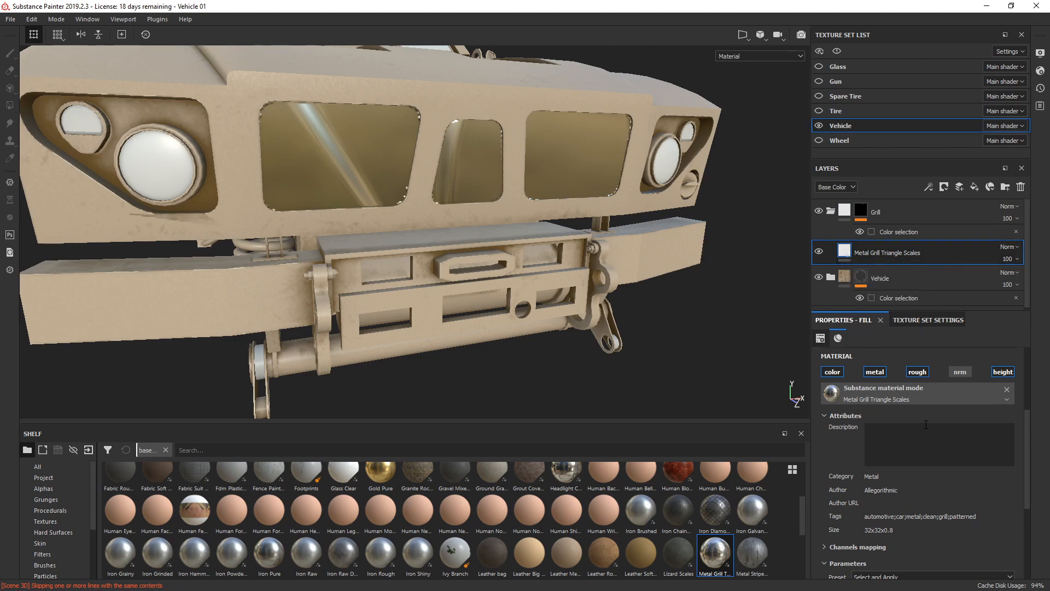
scroll(1026, 445, "up", 1)
left_click_drag(1026, 441, 1032, 396)
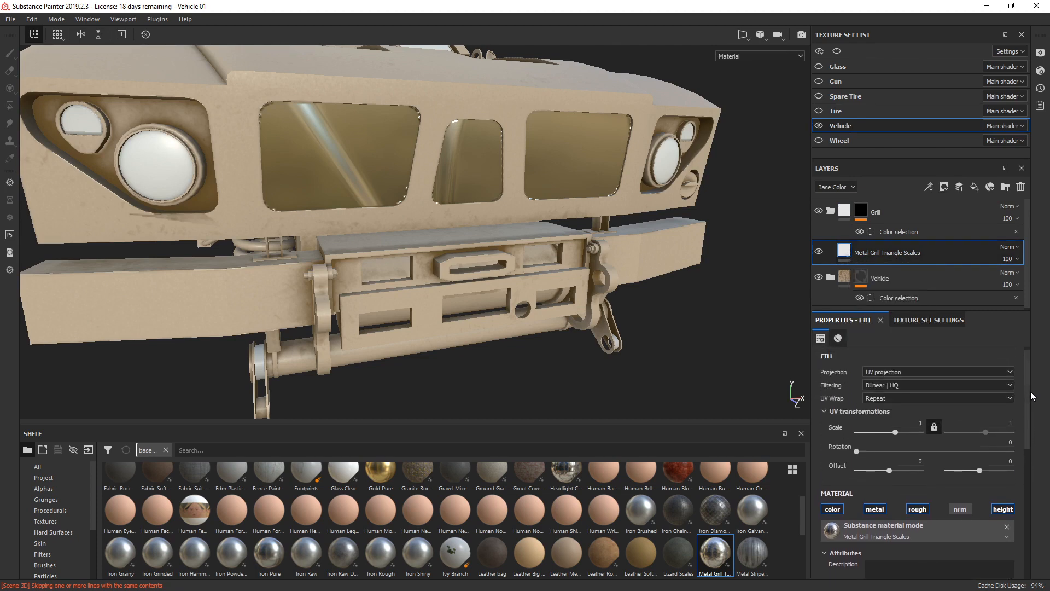
left_click_drag(897, 436, 913, 439)
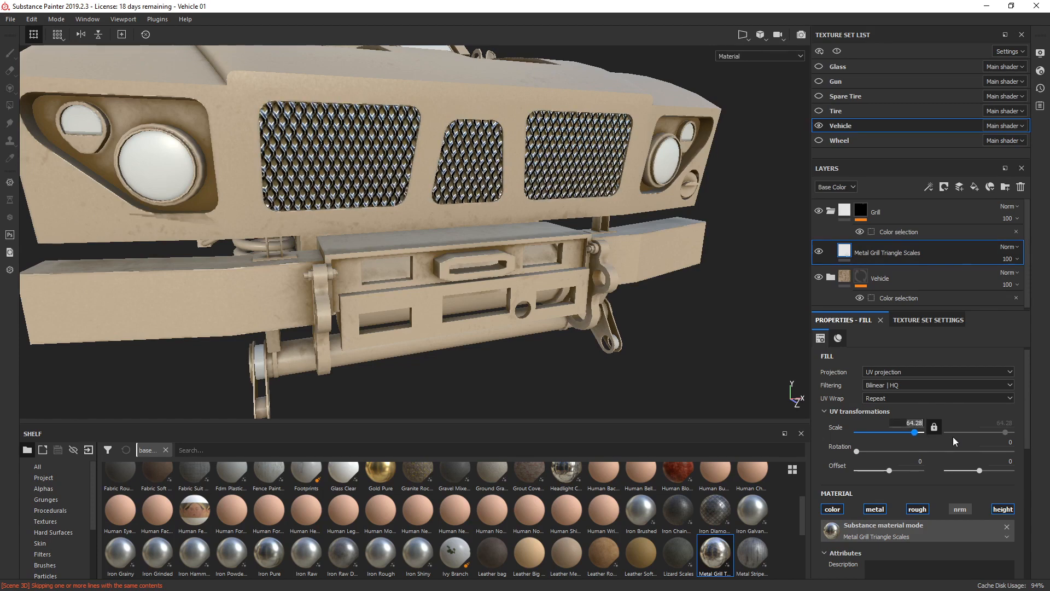
type("65")
key("Return")
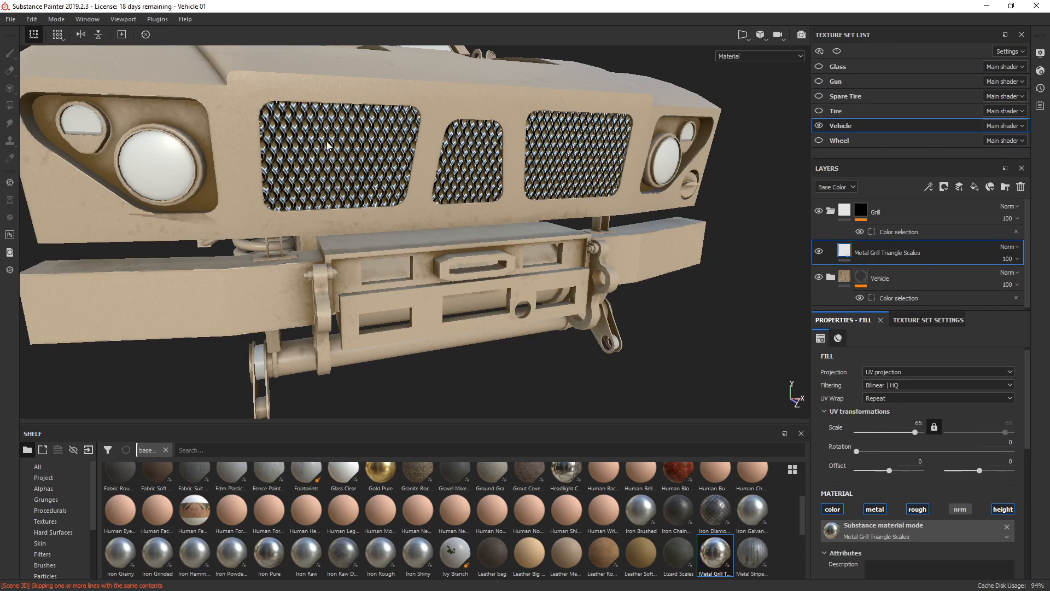
Step: Compare the grille with the Oshkosh M ATV reference photo and set the mesh pattern's UV rotation to 90
key("alt+Tab")
key("alt+Tab")
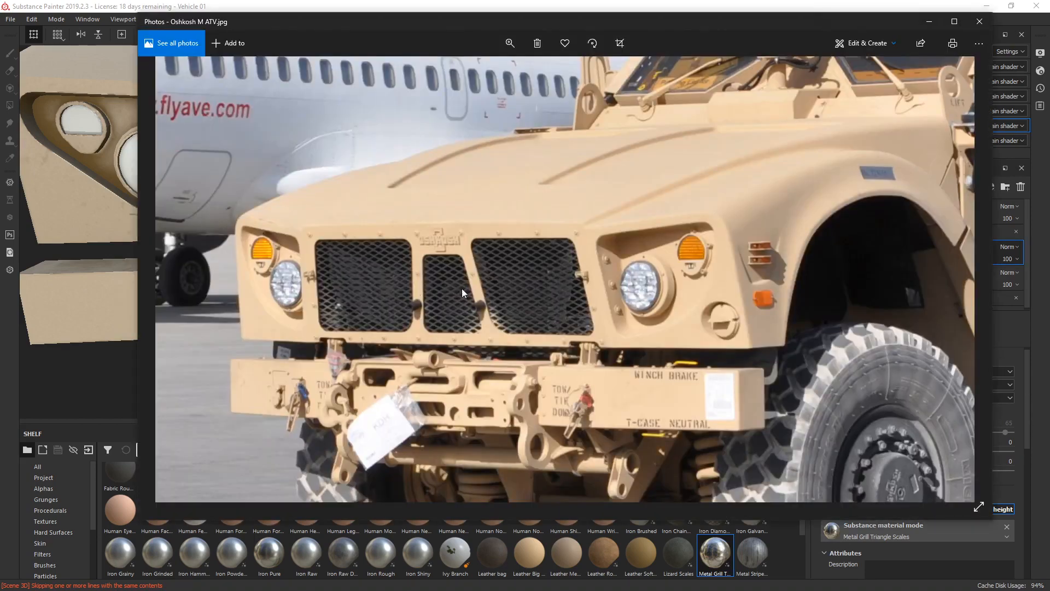
key("alt+Tab")
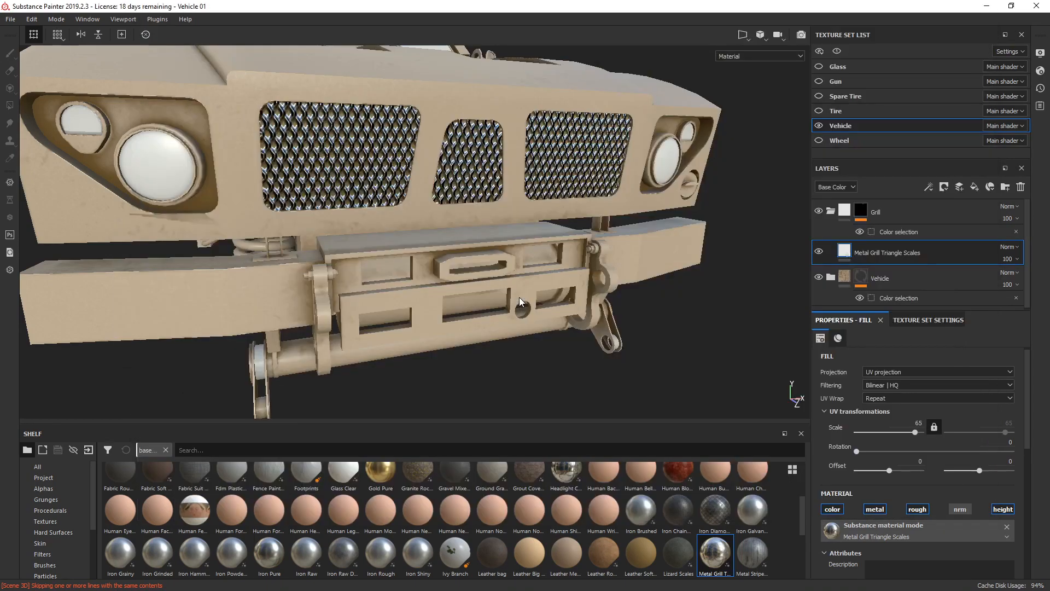
left_click(873, 451)
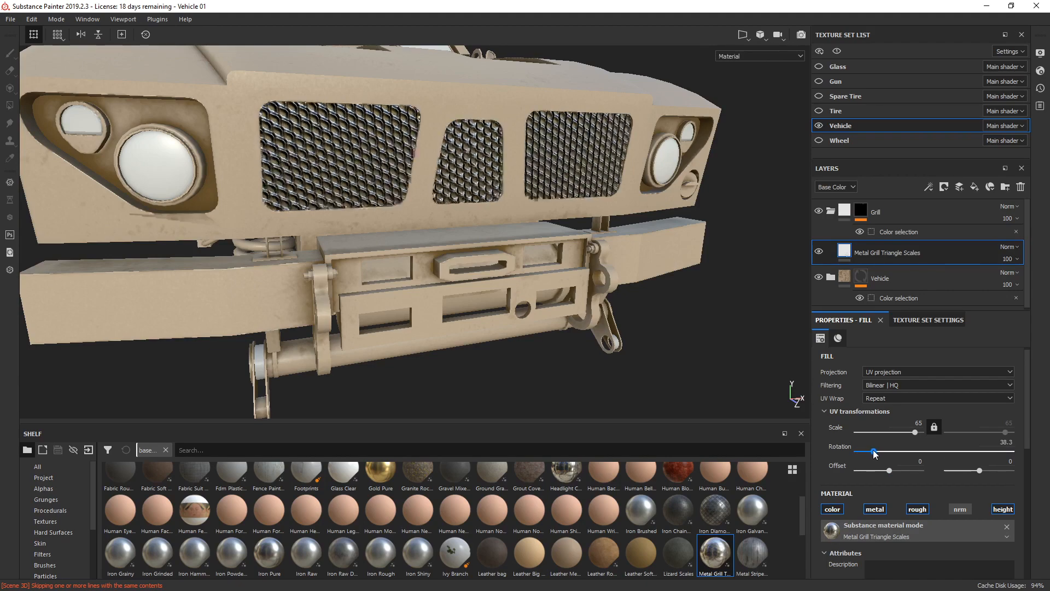
left_click(998, 442)
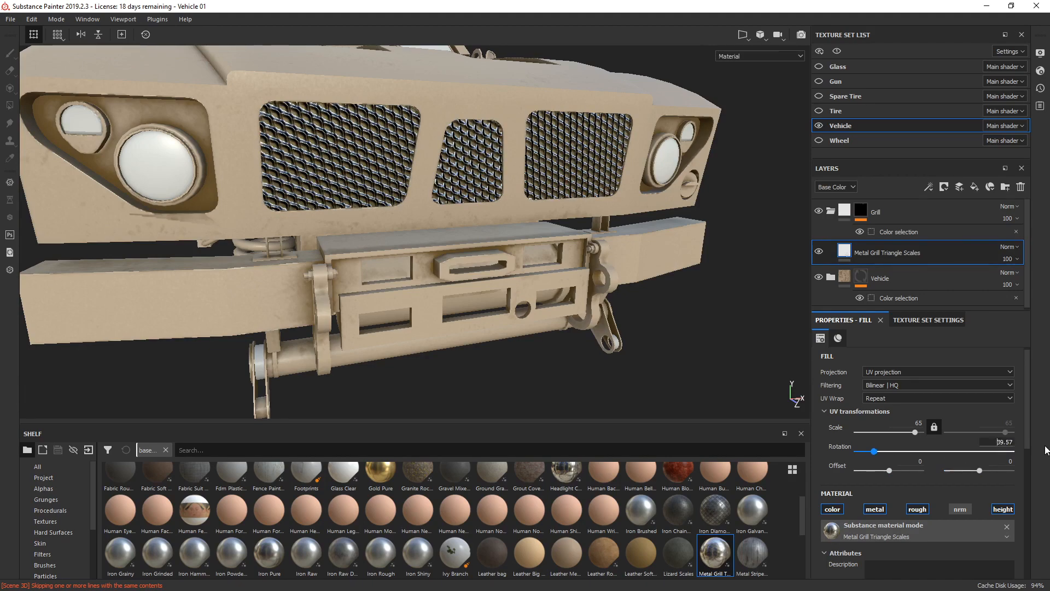
key("ctrl+a")
type("90")
key("Return")
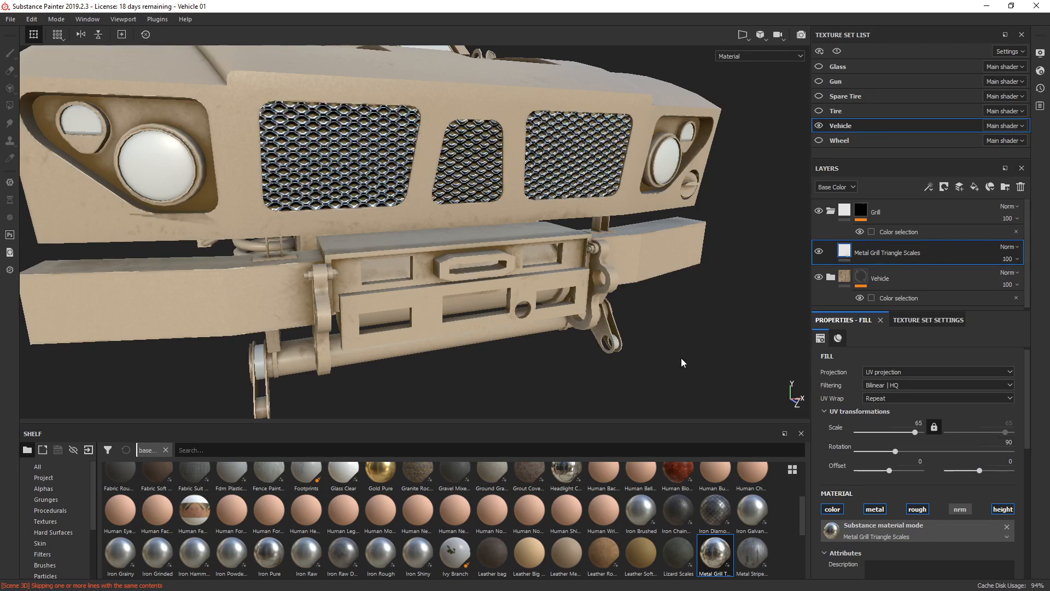
Step: Set the grill material's UV scale to 70 and check the mesh on the front grille
left_click(916, 422)
key("Return")
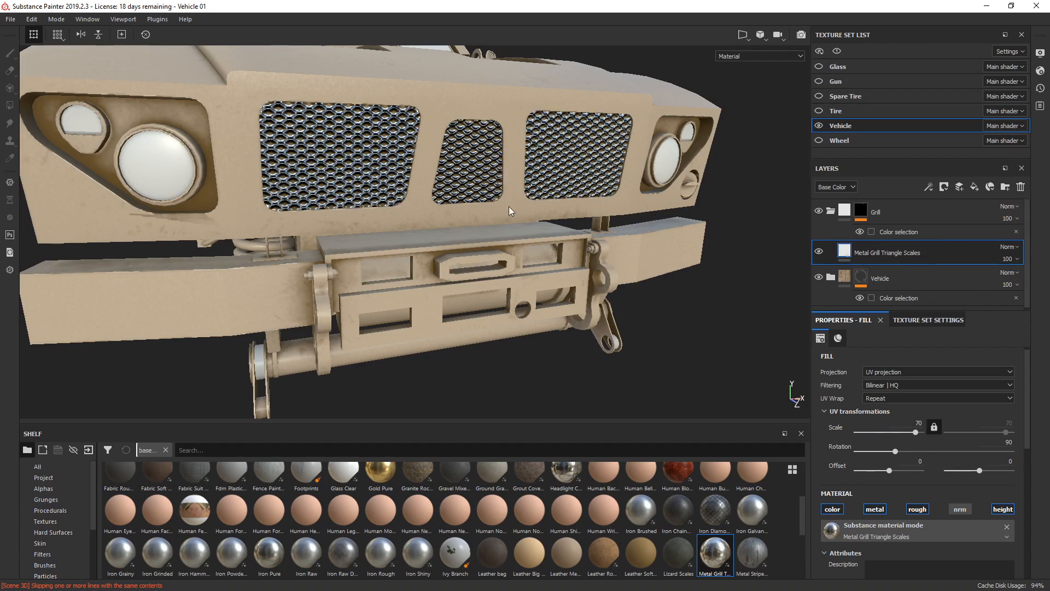
scroll(519, 238, "down", 2)
scroll(555, 257, "down", 2)
left_click_drag(554, 257, 621, 263, "alt")
scroll(465, 246, "up", 2)
scroll(460, 246, "up", 1)
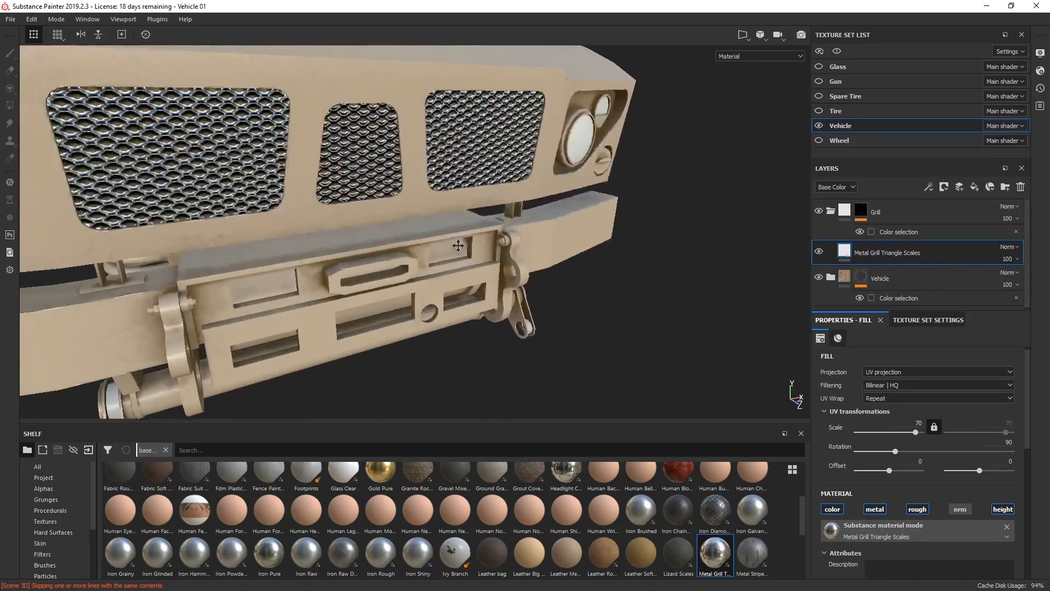
middle_click_drag(460, 247, 572, 277, "alt")
Step: Set the roughness of the Metal Grill Triangle Scales material to 0.35
left_click_drag(1026, 404, 1013, 552)
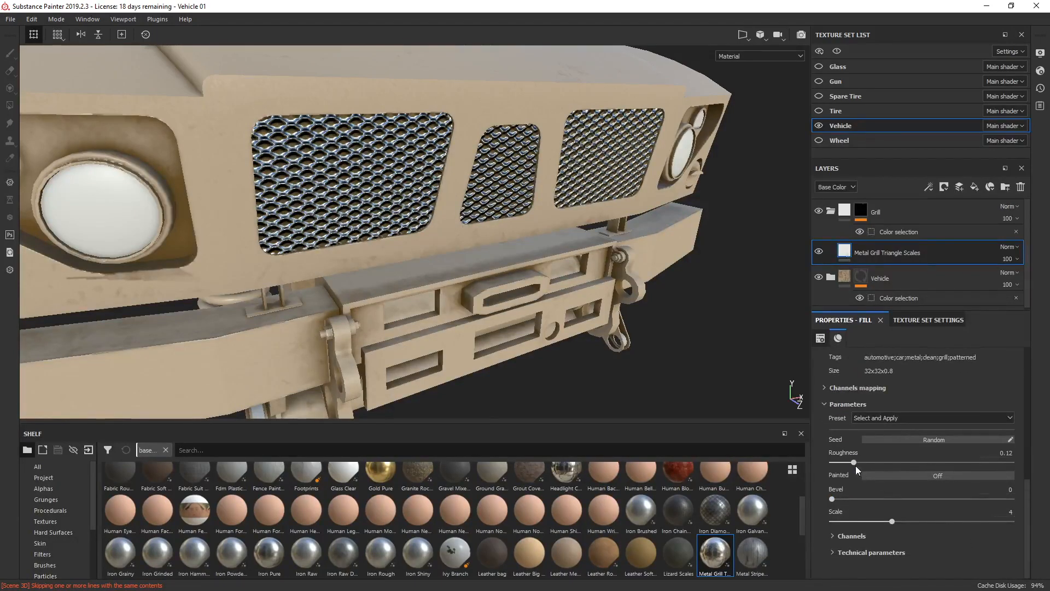
left_click_drag(855, 462, 894, 465)
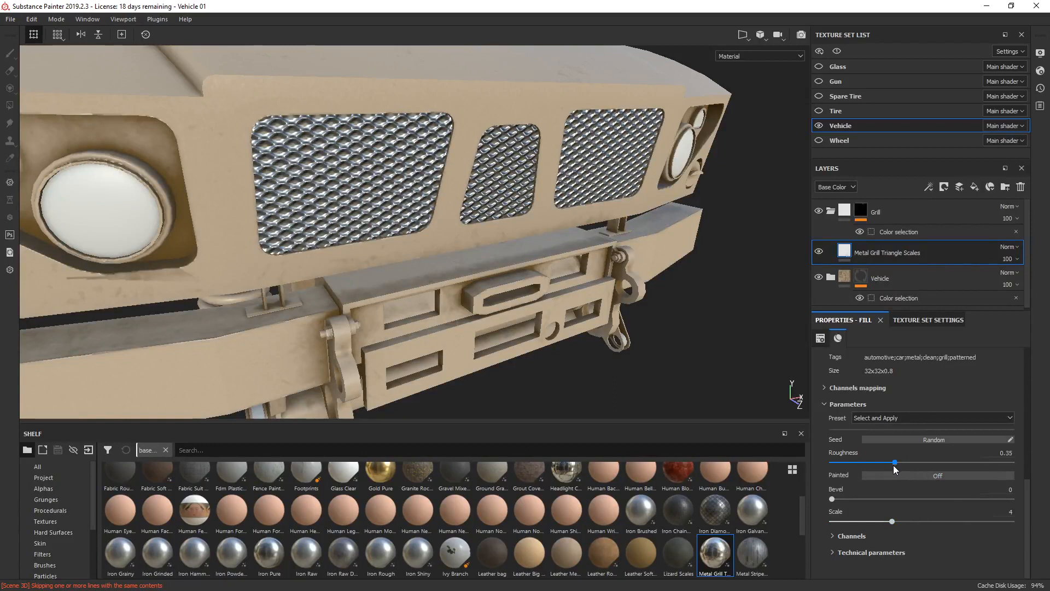
left_click(832, 535)
scroll(875, 492, "up", 3)
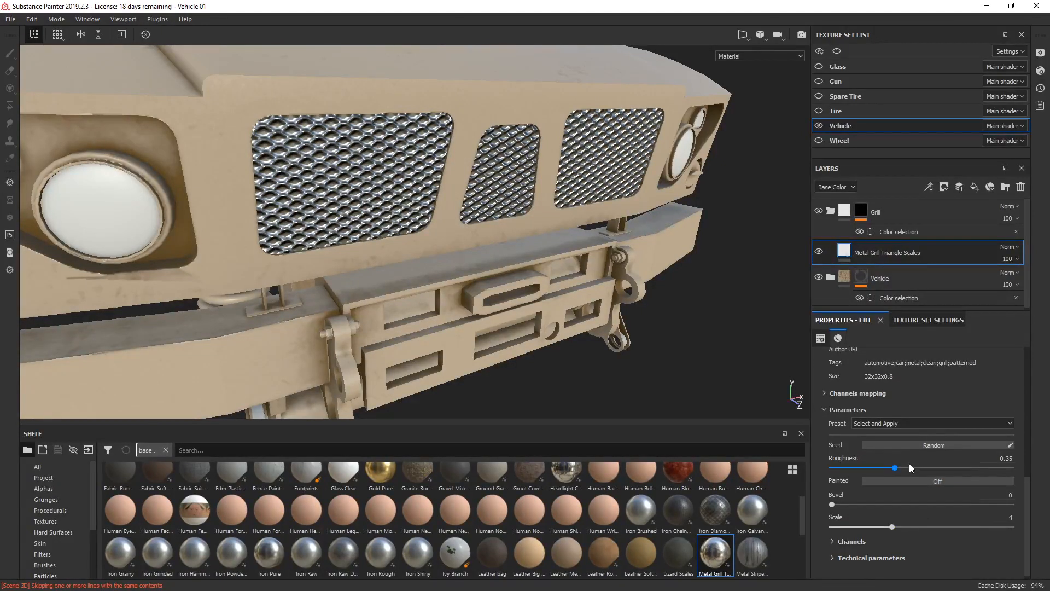
scroll(911, 466, "down", 3)
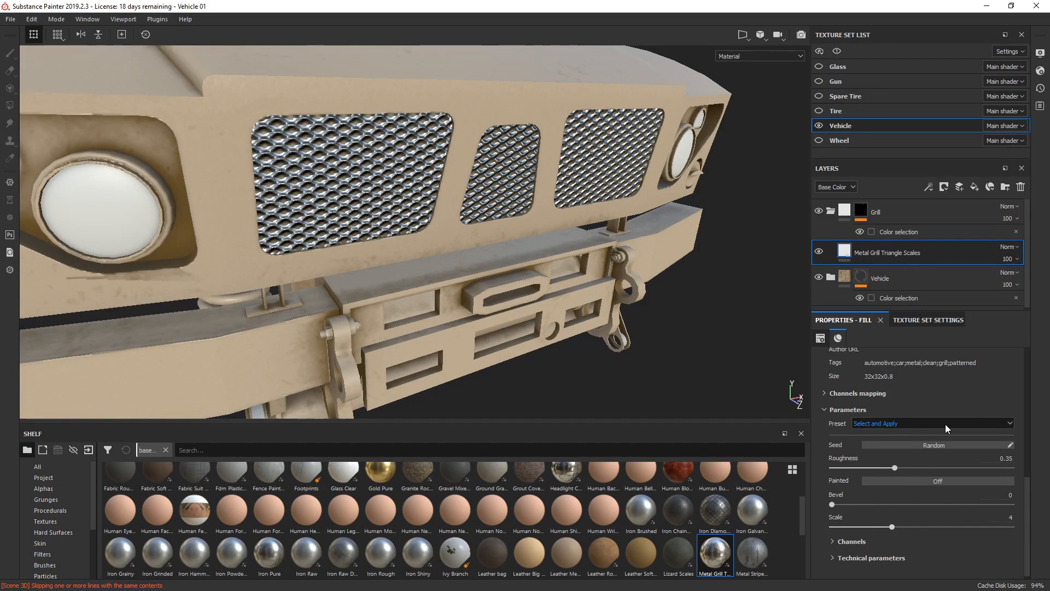
Step: Apply the Black Painted Grill preset to the grill material and compare it with the Oshkosh M ATV reference photo
left_click(1003, 424)
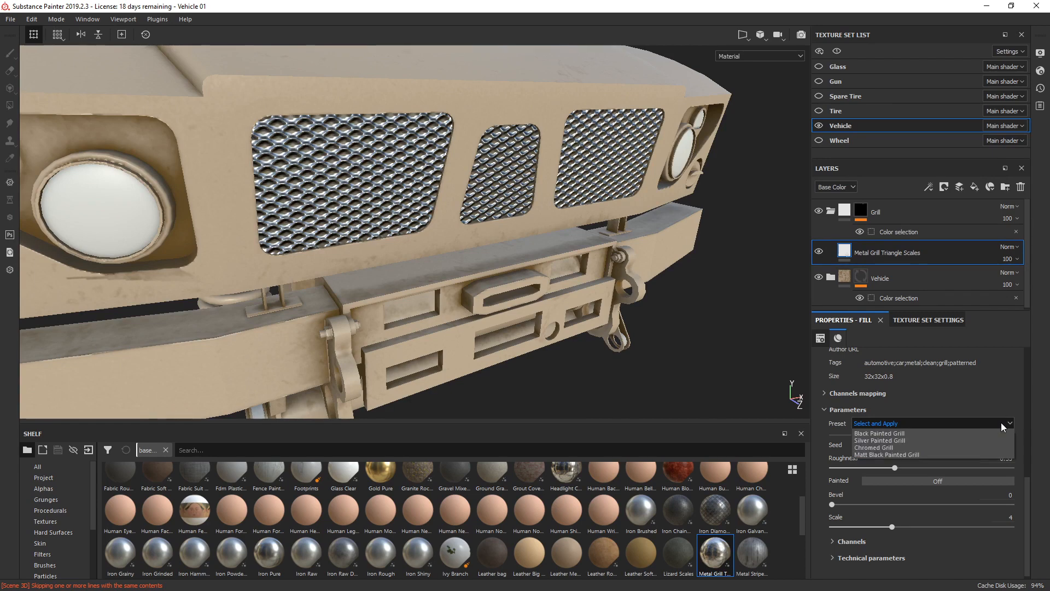
left_click(907, 432)
left_click_drag(577, 246, 437, 254, "alt")
right_click_drag(437, 254, 490, 243, "alt")
key("alt+Tab")
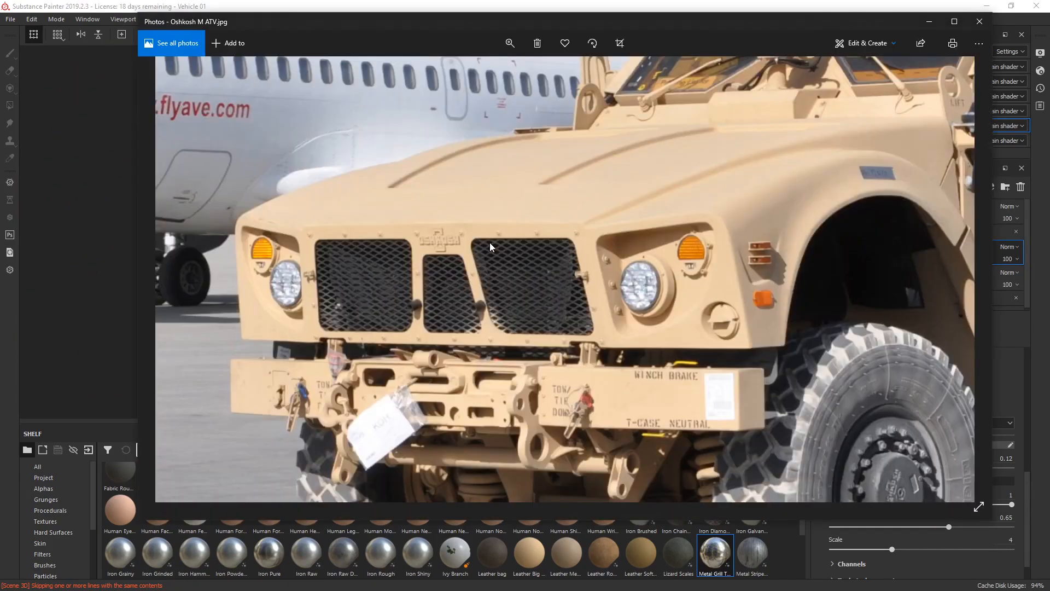
key("alt+Tab")
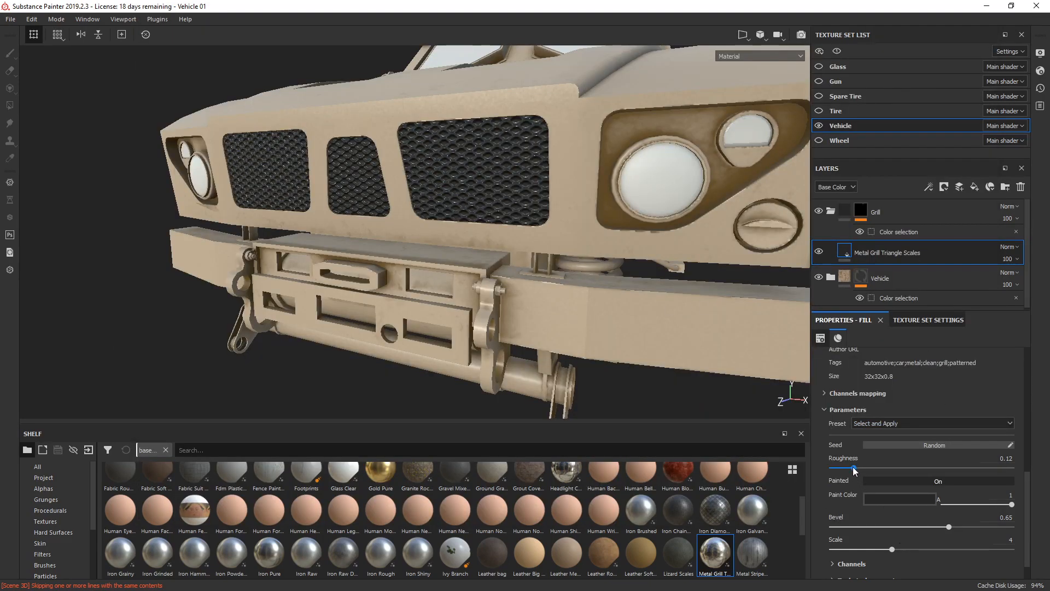
Step: Set the black painted grill material's roughness to 0.3
left_click_drag(854, 468, 886, 469)
left_click_drag(638, 321, 416, 259, "alt")
scroll(582, 297, "down", 5)
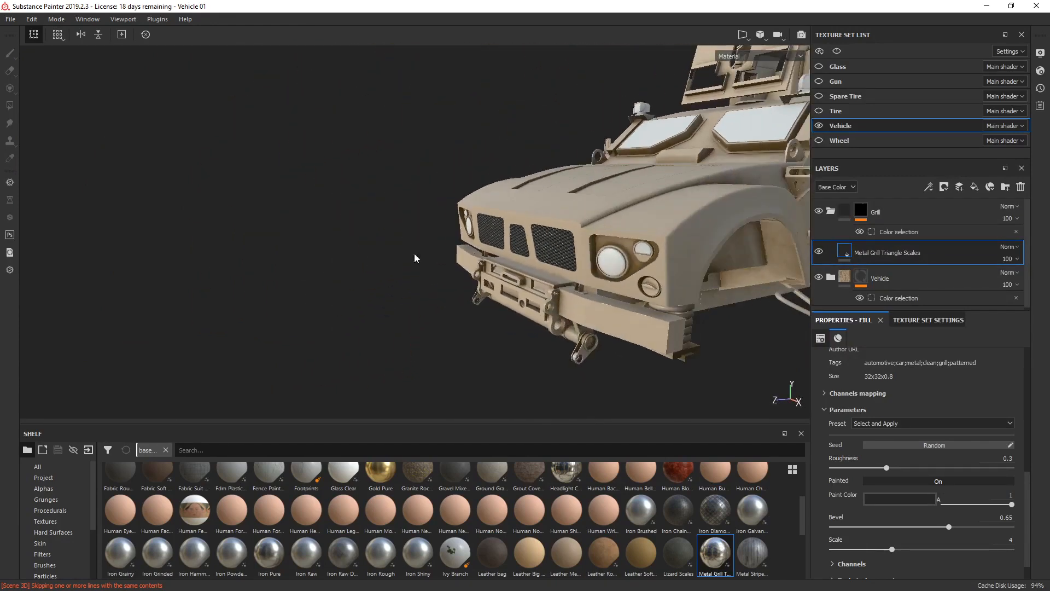
Step: Examine the vehicle's hood, side, windows and roof-mounted lights for parts that still lack a material
middle_click_drag(667, 246, 504, 220, "alt")
left_click_drag(379, 249, 577, 267, "alt")
scroll(306, 230, "up", 3)
middle_click_drag(290, 203, 526, 233, "alt")
left_click_drag(328, 234, 454, 237, "alt")
middle_click_drag(228, 196, 383, 241, "alt")
left_click_drag(273, 250, 416, 257, "alt")
middle_click_drag(579, 274, 588, 279, "alt")
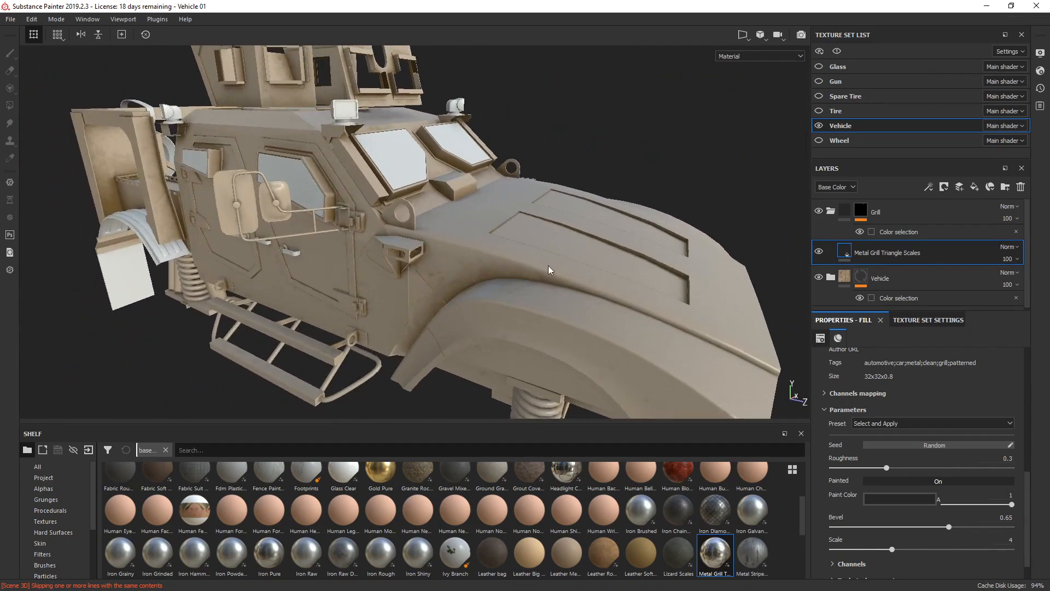
middle_click_drag(386, 152, 527, 253, "alt")
scroll(481, 234, "up", 2)
scroll(433, 257, "up", 2)
left_click_drag(428, 260, 569, 262, "alt")
Step: Collapse the Grill folder, then search Substance Source for plastic and browse the materials
left_click(829, 212)
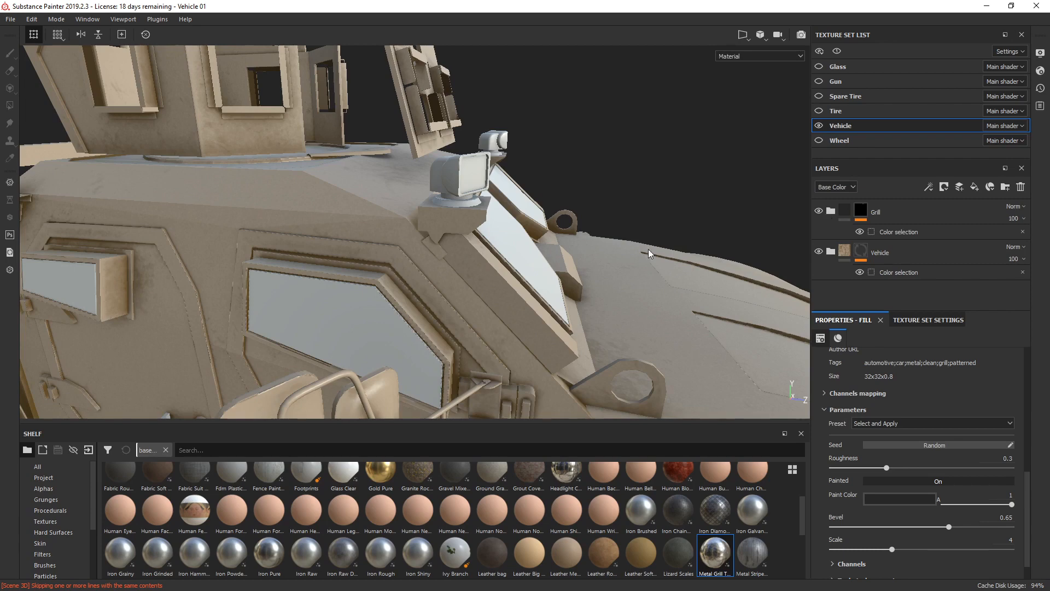
left_click(10, 270)
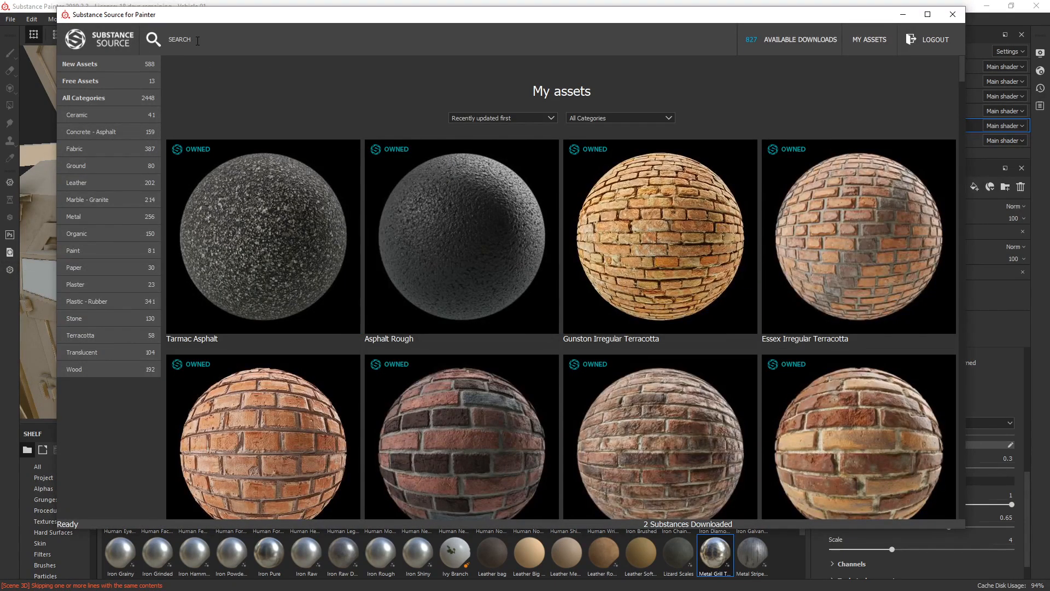
type("plastic")
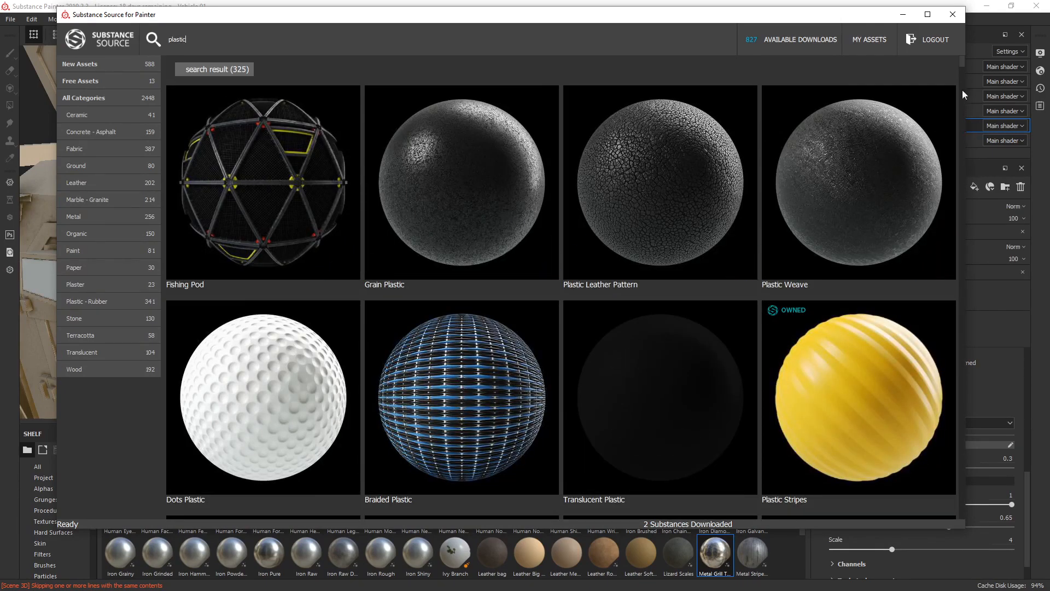
left_click_drag(961, 62, 960, 80)
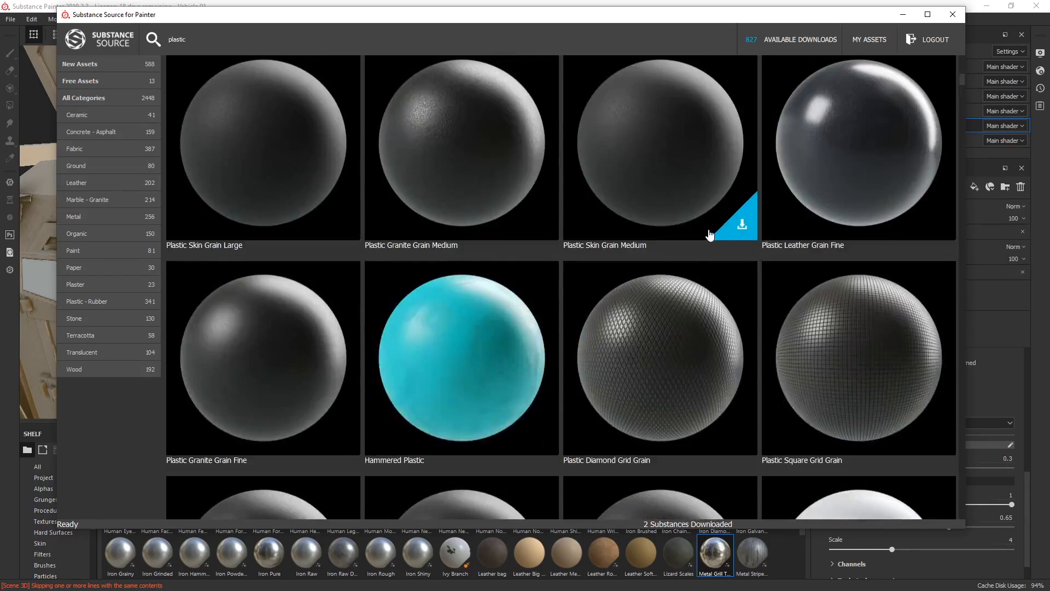
scroll(708, 229, "down", 2)
scroll(707, 229, "down", 4)
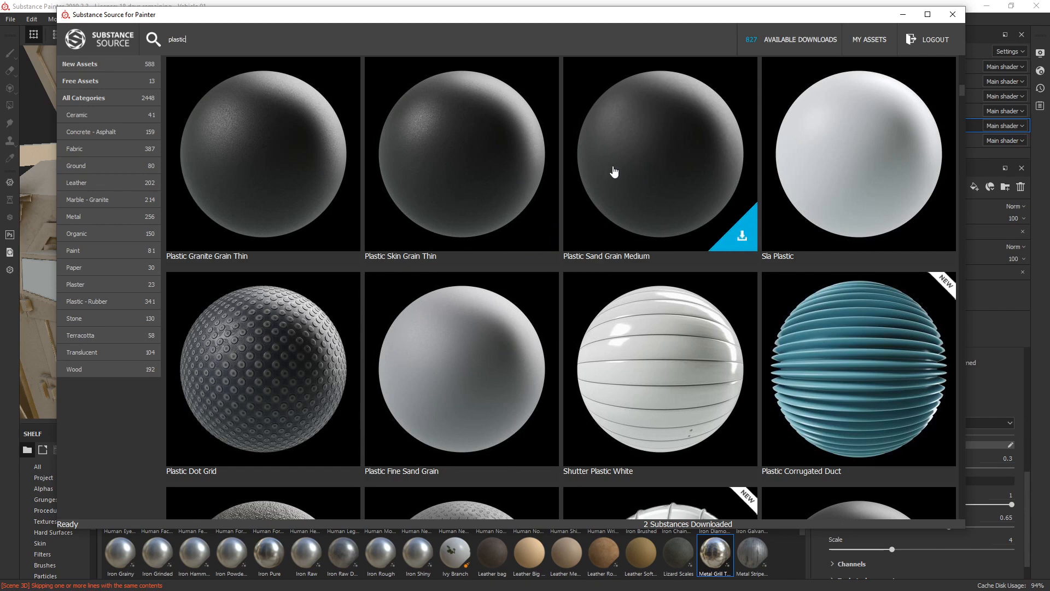
Step: Look through the preview images of Plastic Skin Grain Thin and download the material
left_click(439, 173)
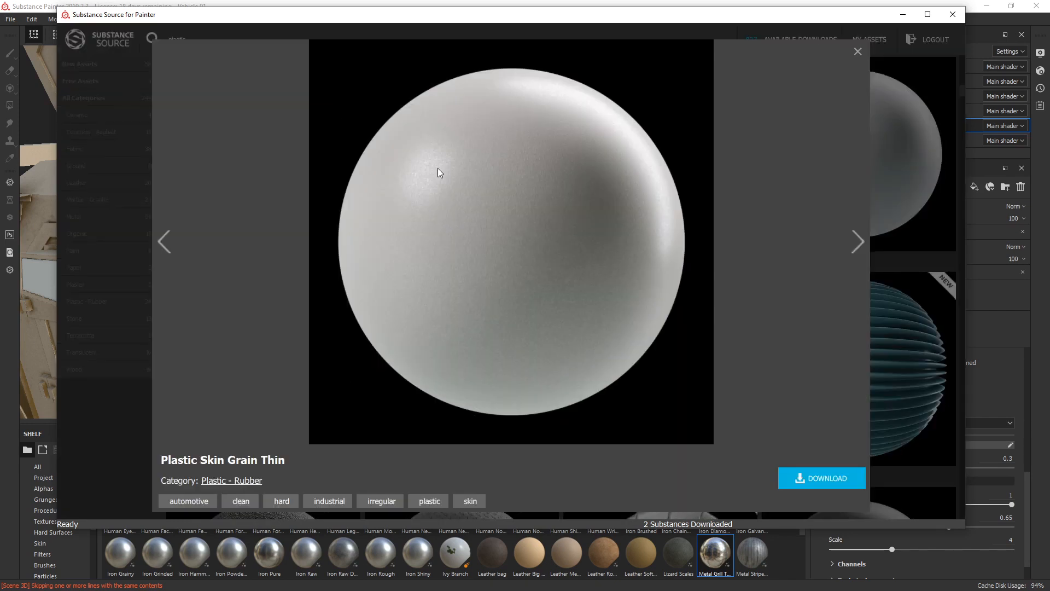
left_click(859, 249)
left_click(859, 250)
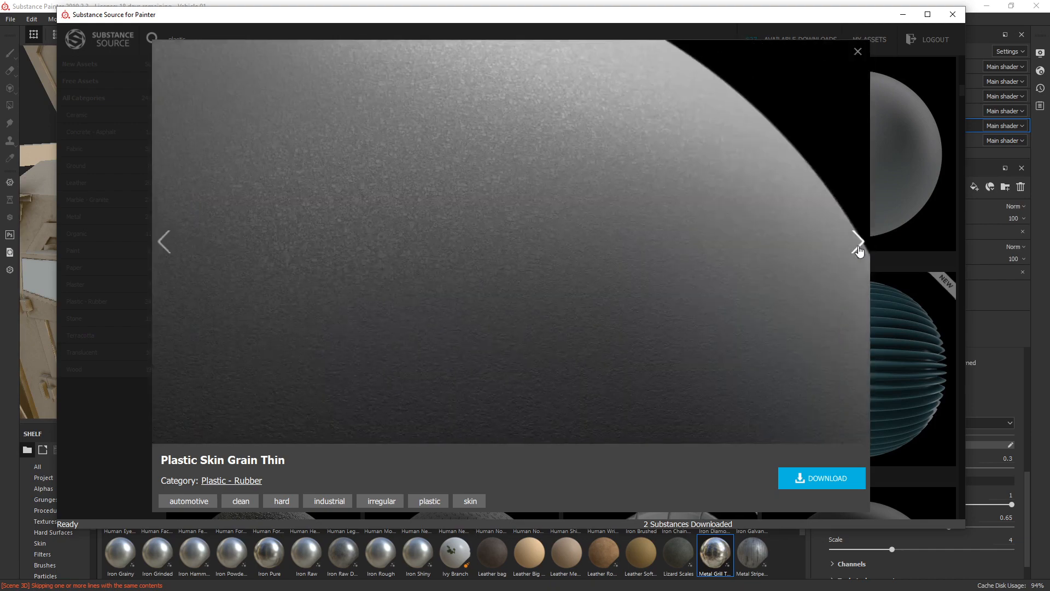
left_click(858, 249)
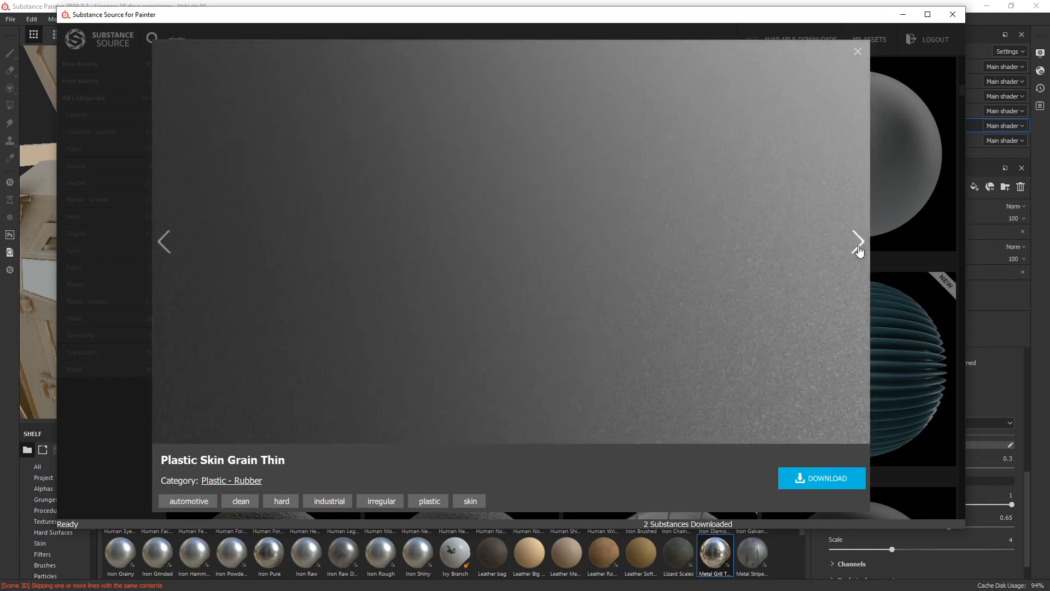
left_click(859, 249)
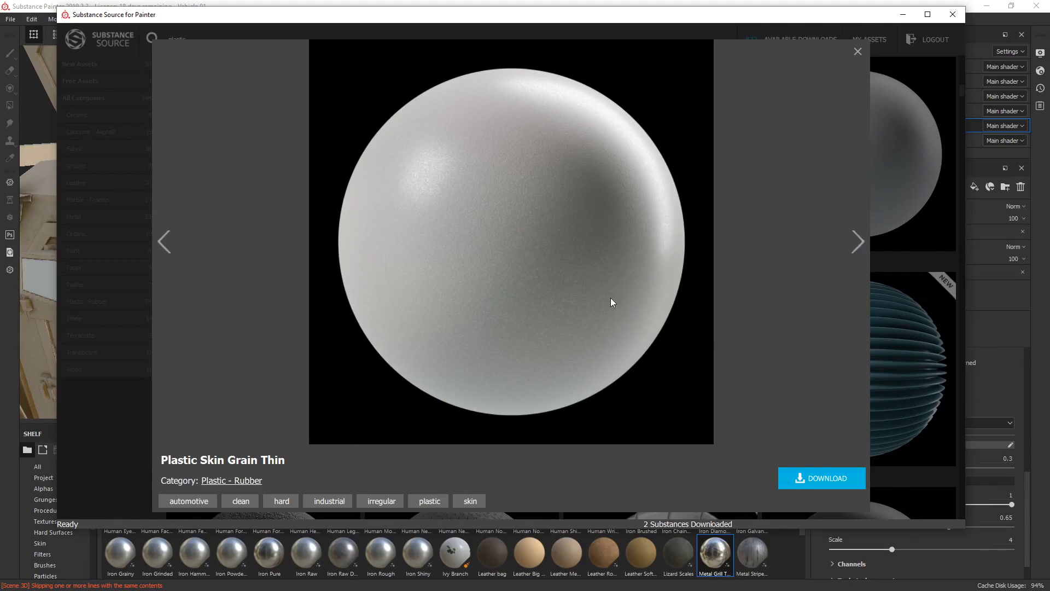
left_click(821, 482)
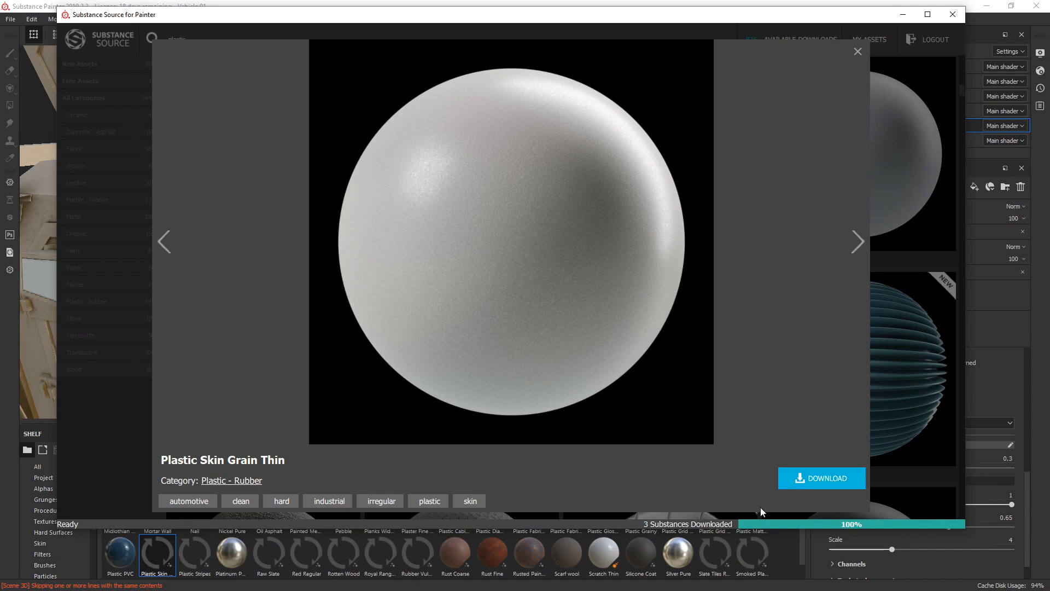
Step: Switch back to Substance Painter and add a layer folder named Plastic lights above the Grill folder
left_click(44, 8)
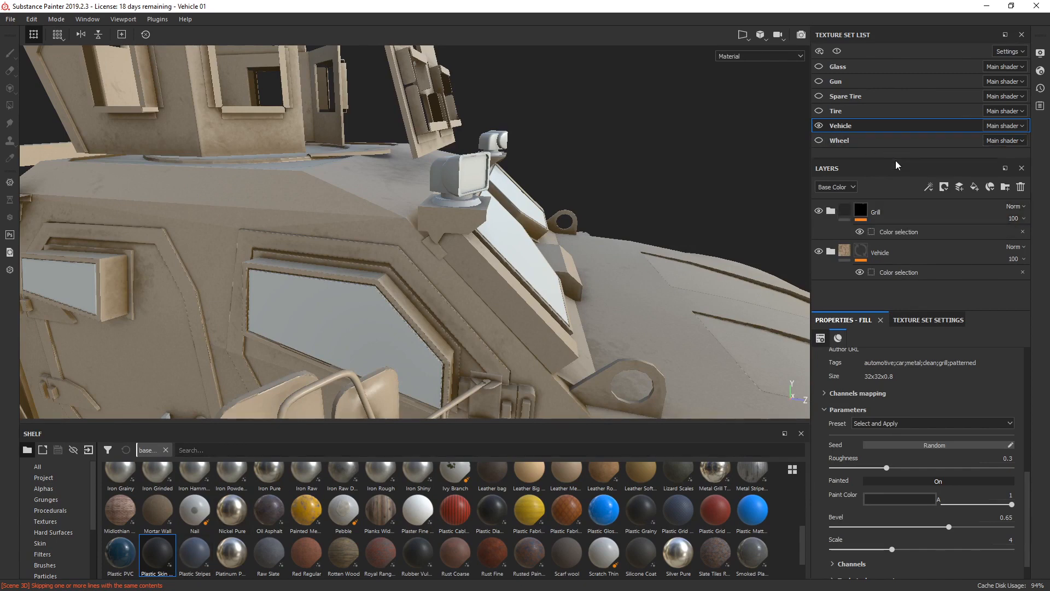
left_click(906, 217)
scroll(489, 289, "down", 3)
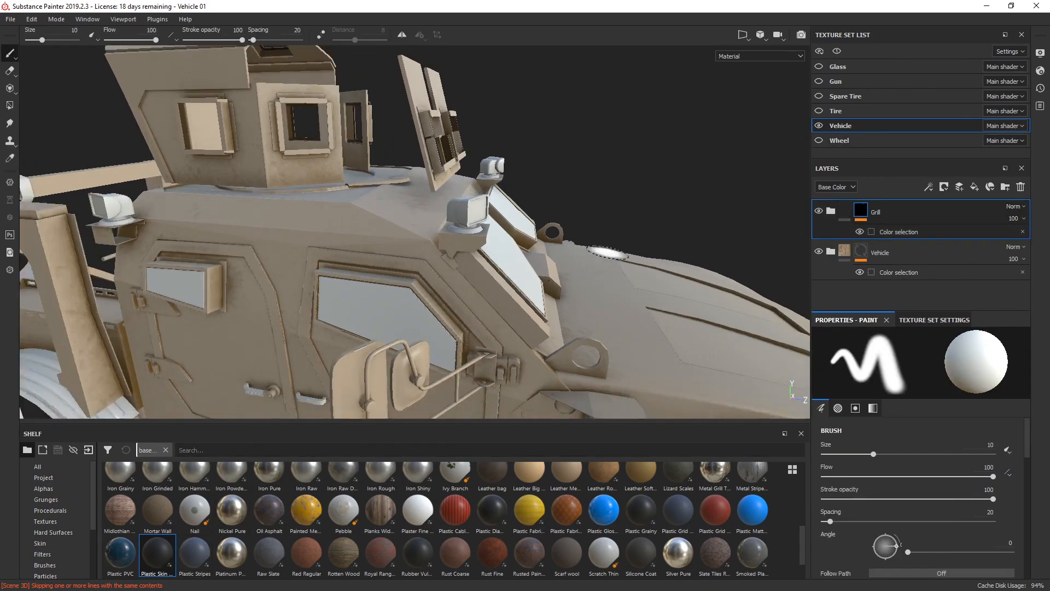
left_click(1005, 186)
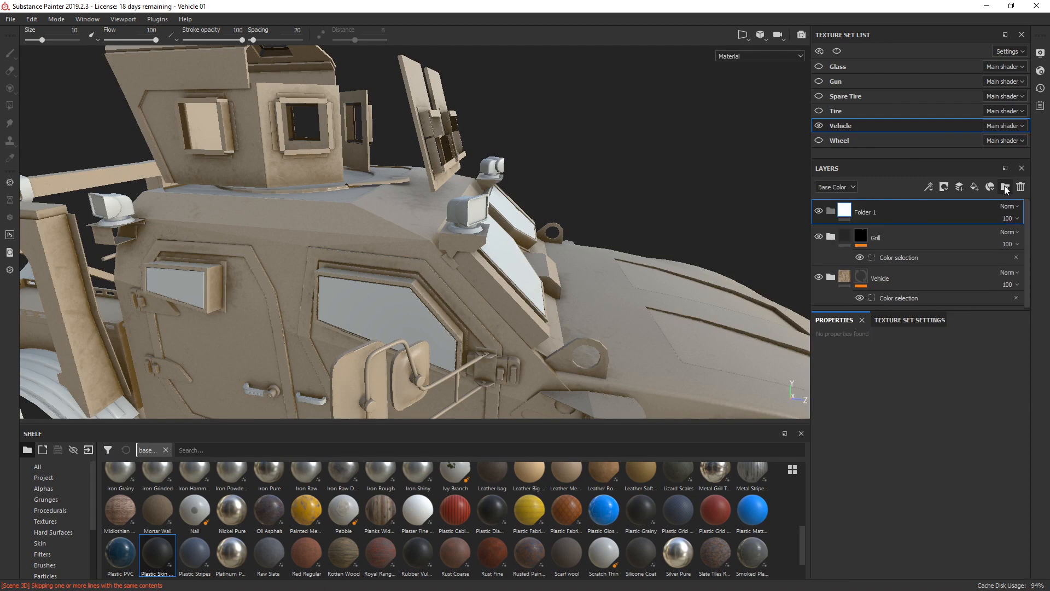
double_click(871, 215)
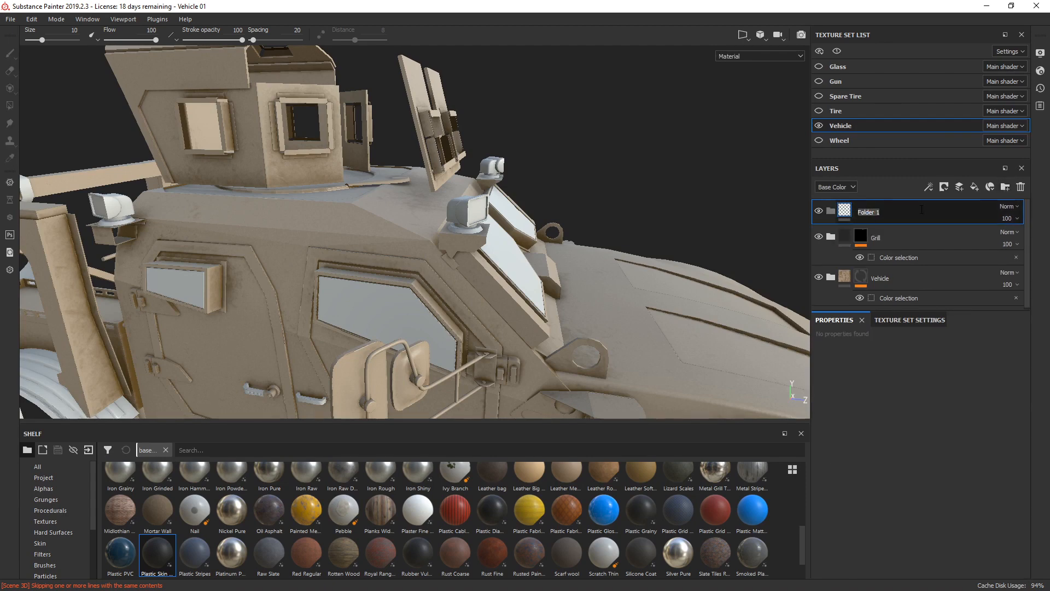
type("Plastic leight")
key("BackSpace")
key("BackSpace")
key("BackSpace")
key("BackSpace")
key("BackSpace")
type("ights")
key("Return")
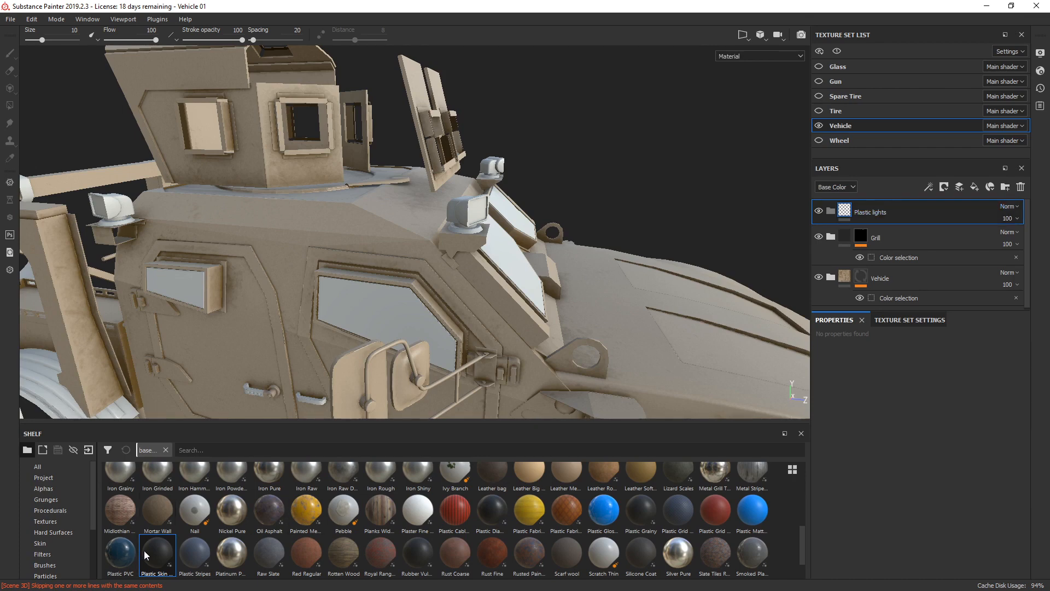
Step: Put the Plastic Skin Grain Thin material inside the Plastic lights folder and turn off its normal channel
left_click_drag(151, 556, 877, 214)
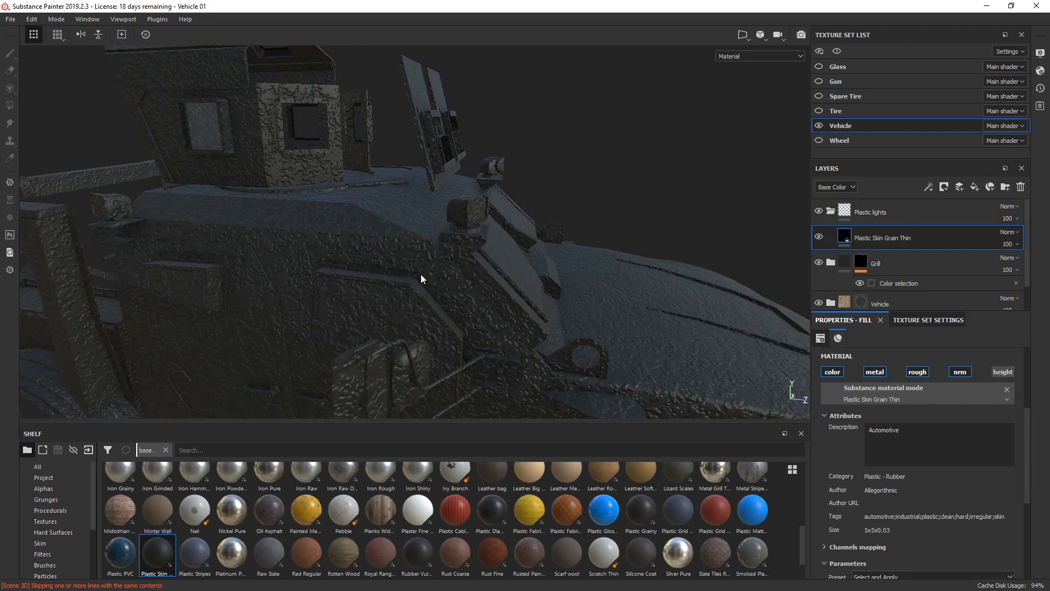
left_click_drag(422, 274, 546, 333, "alt")
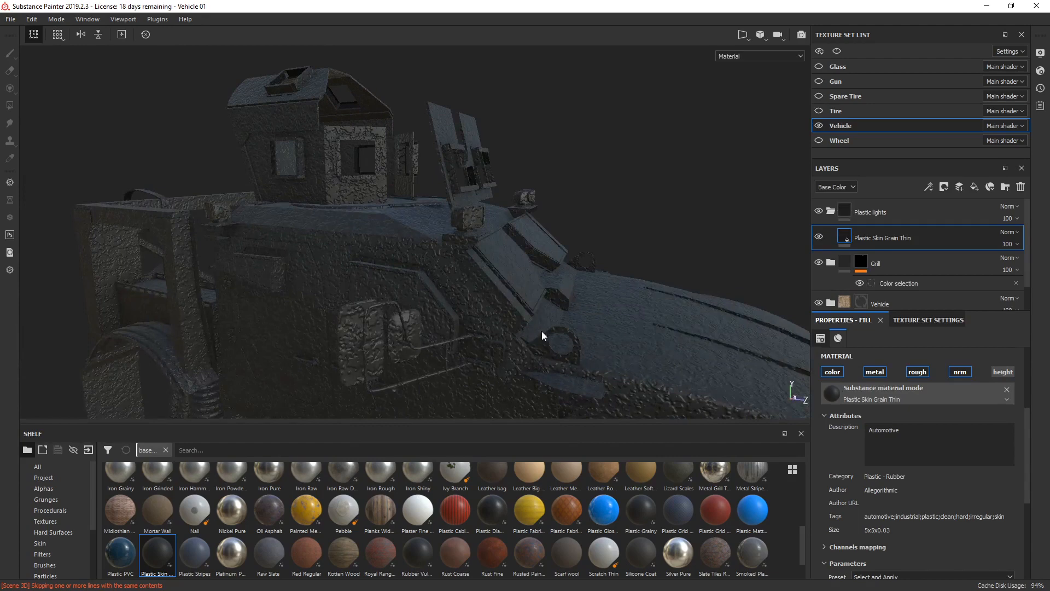
left_click_drag(461, 300, 481, 293, "alt")
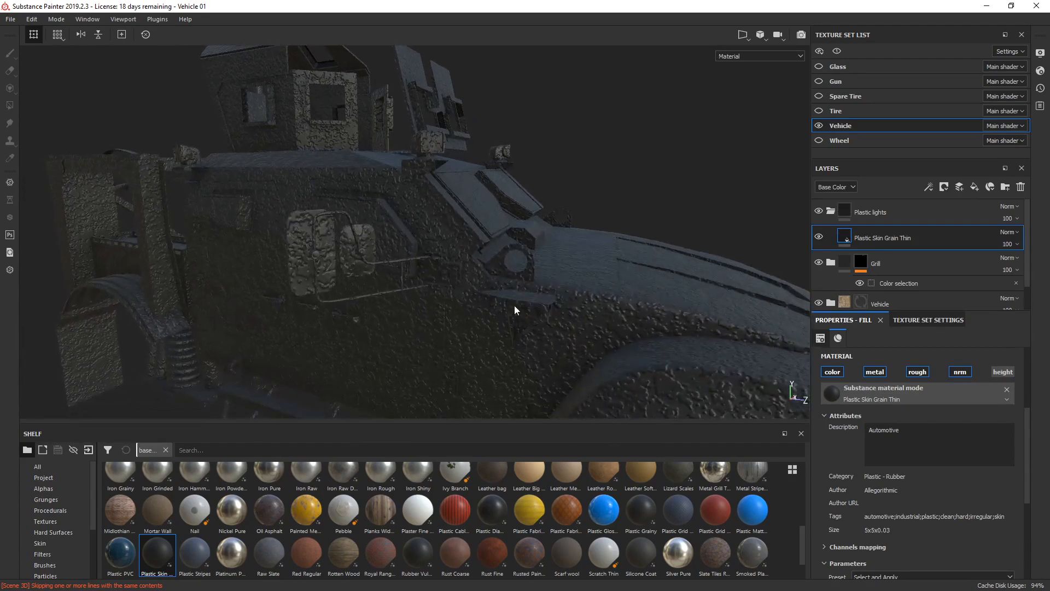
left_click(961, 372)
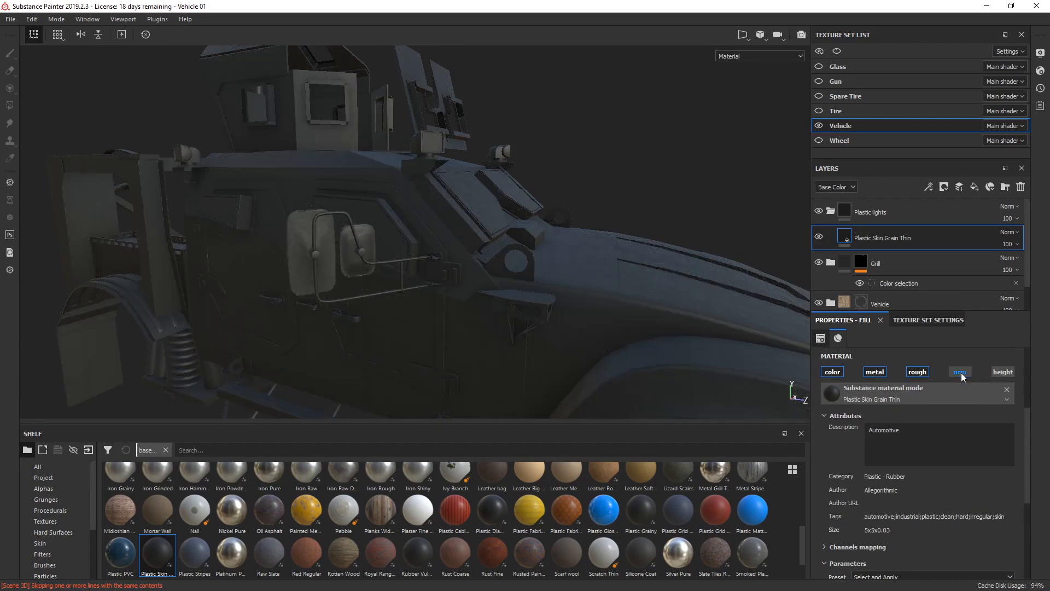
left_click_drag(600, 268, 535, 254, "alt")
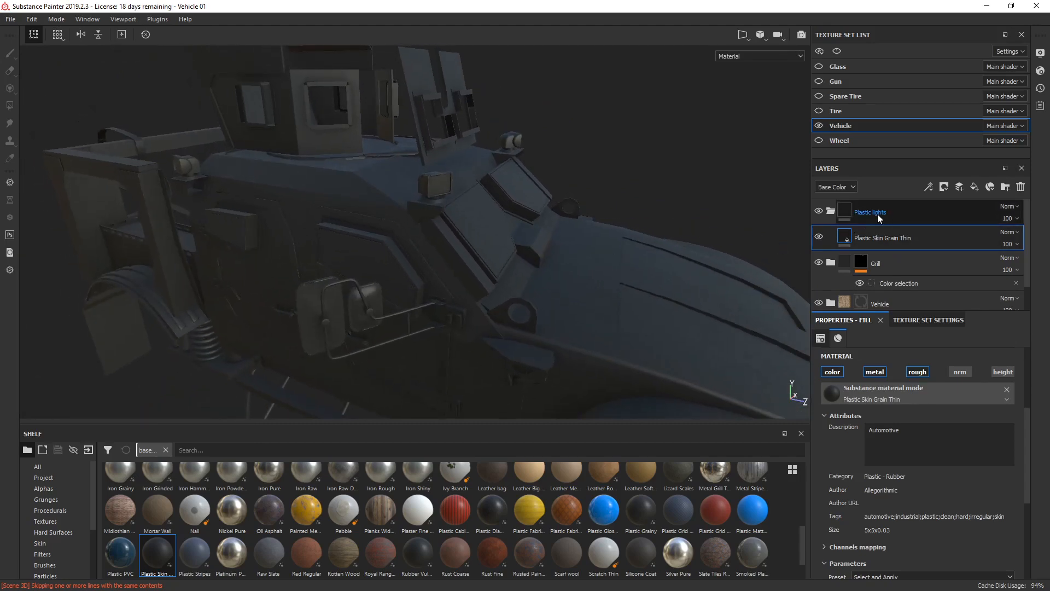
Step: Mask the Plastic lights folder with a color selection using the pink ID color of the roof light housings
left_click(843, 212)
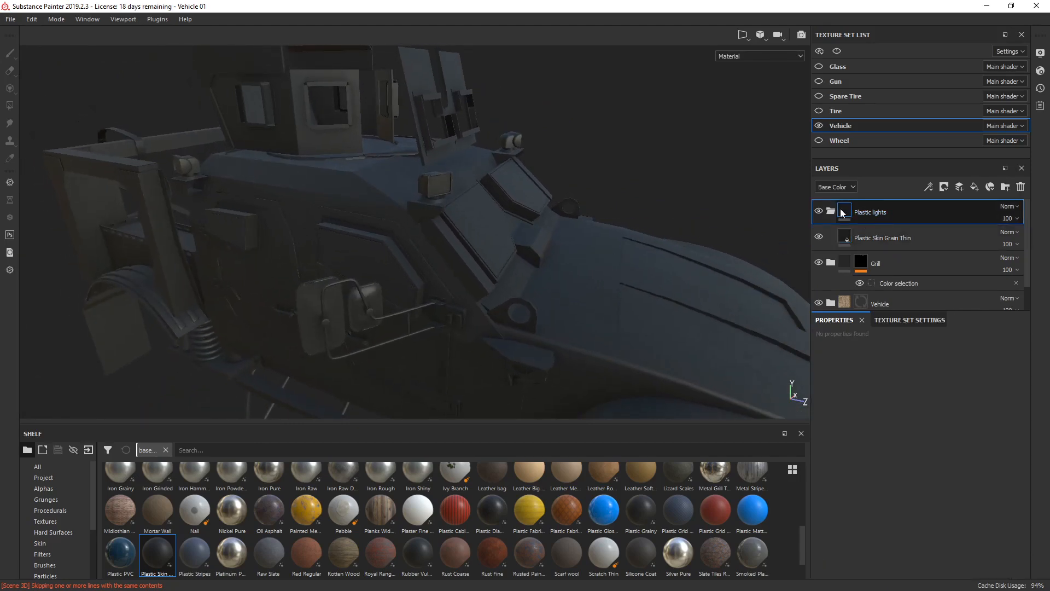
right_click(887, 212)
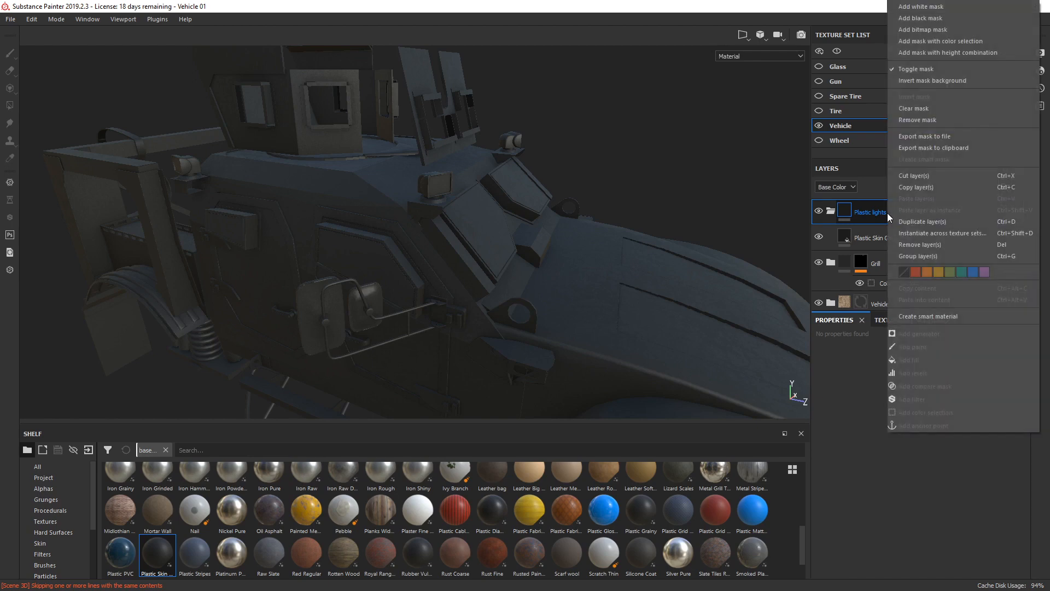
left_click(954, 41)
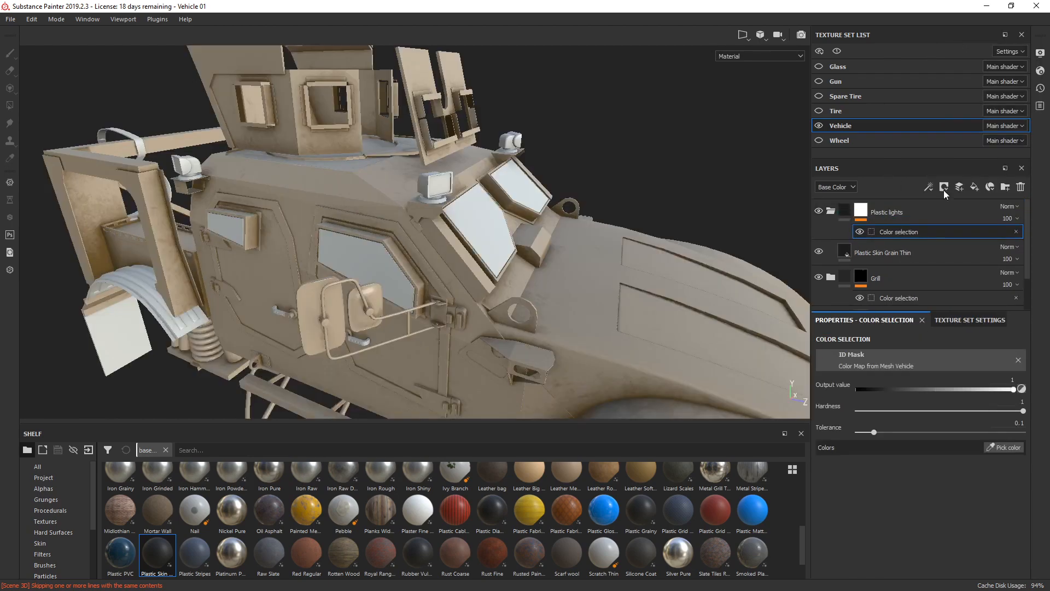
left_click(997, 447)
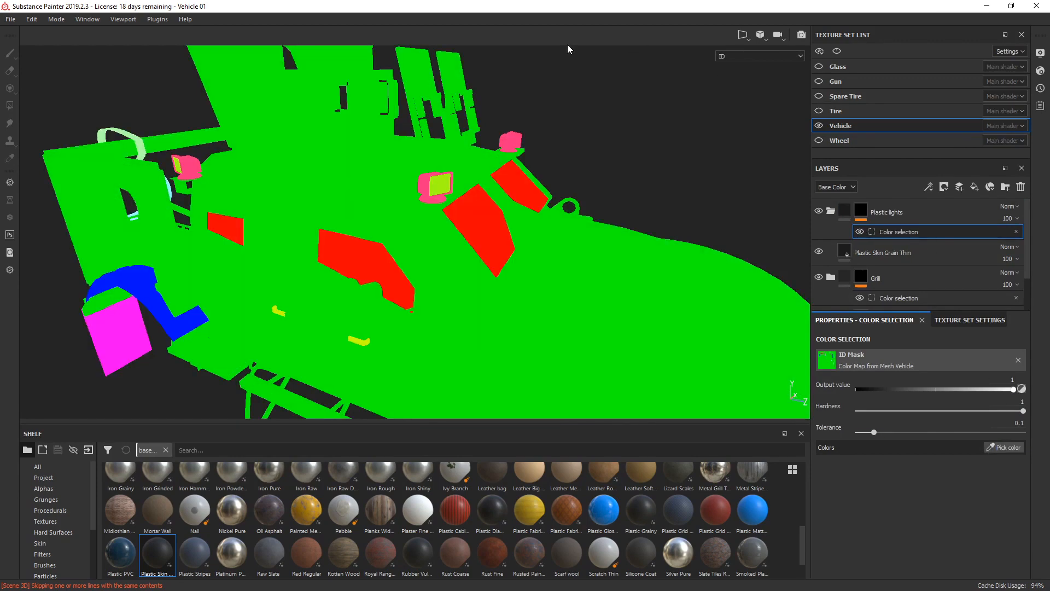
left_click(430, 179)
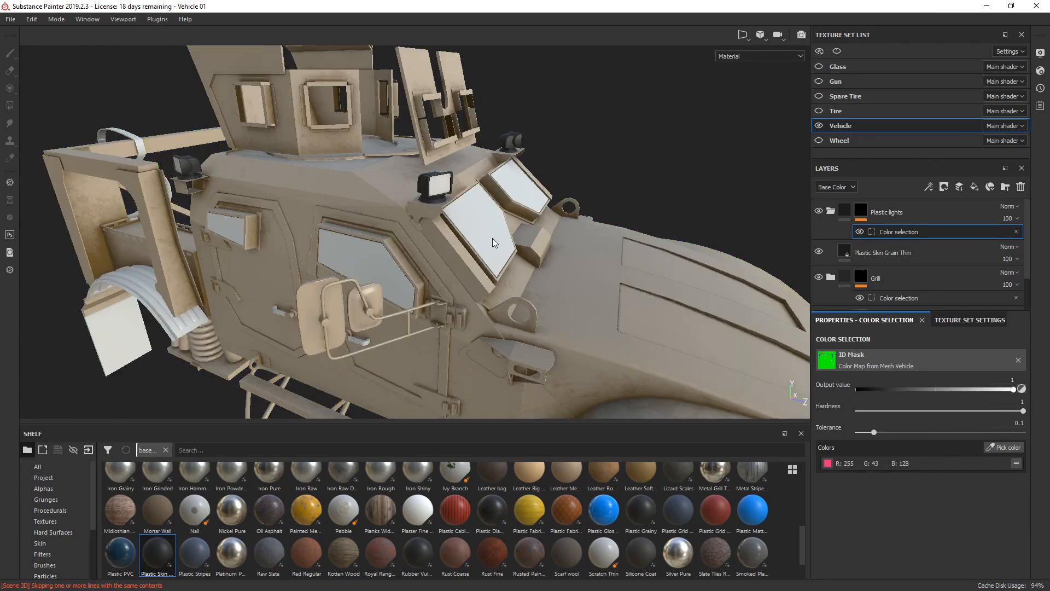
Step: Check the roof light under different lighting and set the Plastic Skin Grain Thin roughness to 0.32
left_click_drag(365, 198, 537, 198, "alt")
scroll(536, 198, "up", 5)
middle_click_drag(536, 198, 436, 161, "alt")
mouse_move(436, 165)
left_mouse_down("alt")
mouse_move(547, 241)
mouse_move(618, 263)
left_mouse_up("alt")
middle_click_drag(617, 263, 543, 228, "alt")
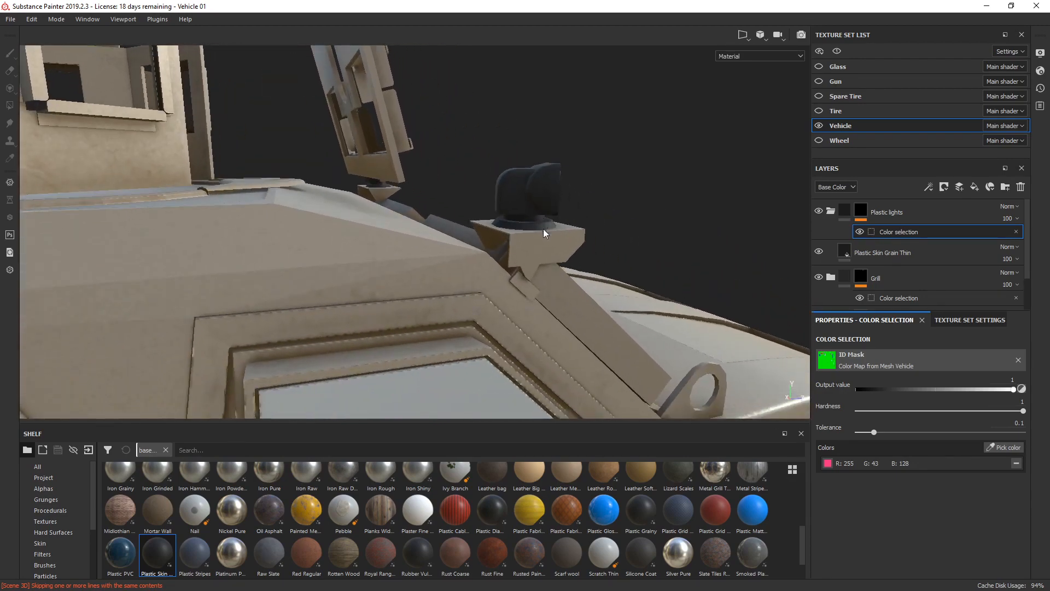
mouse_move(565, 271)
left_mouse_down("alt")
mouse_move(569, 295)
mouse_move(565, 281)
left_mouse_up("alt")
mouse_move(514, 217)
right_mouse_down("shift")
mouse_move(472, 227)
mouse_move(556, 225)
right_mouse_up("shift")
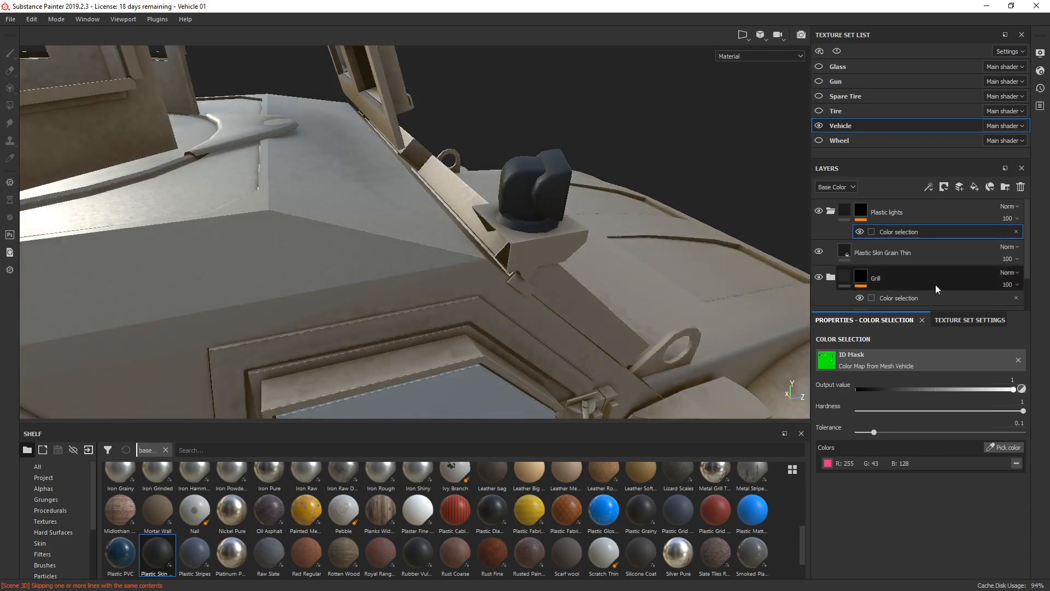
left_click(847, 255)
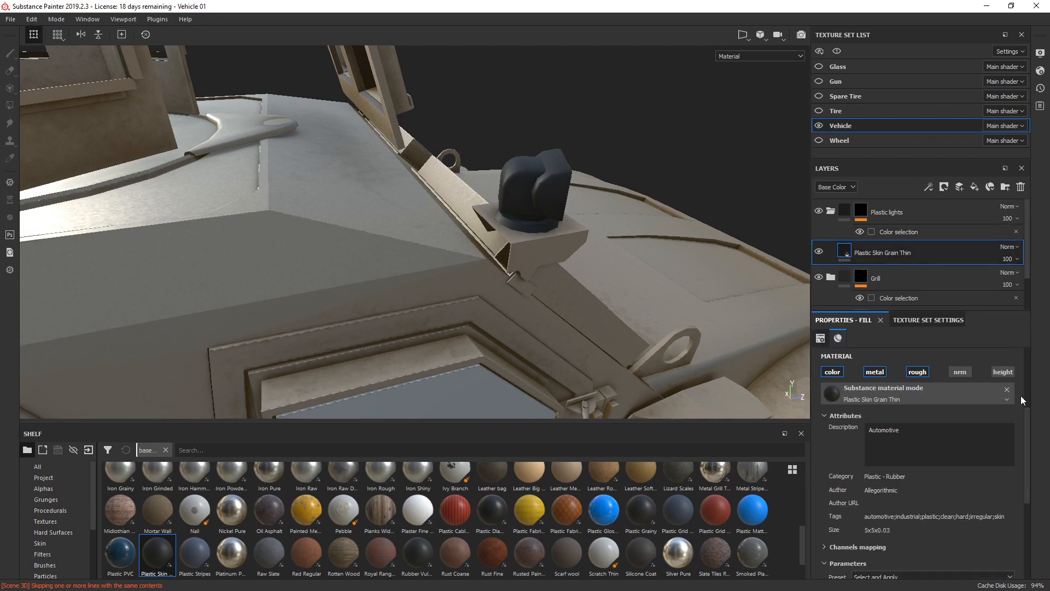
scroll(1025, 419, "up", 1)
left_click_drag(1025, 419, 1016, 514)
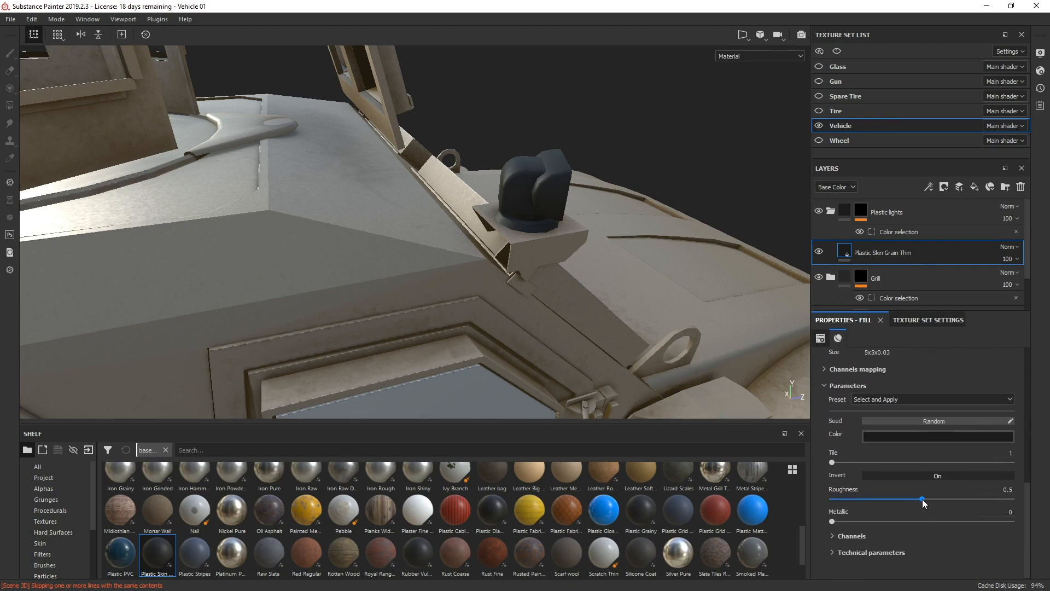
left_click_drag(923, 503, 882, 499)
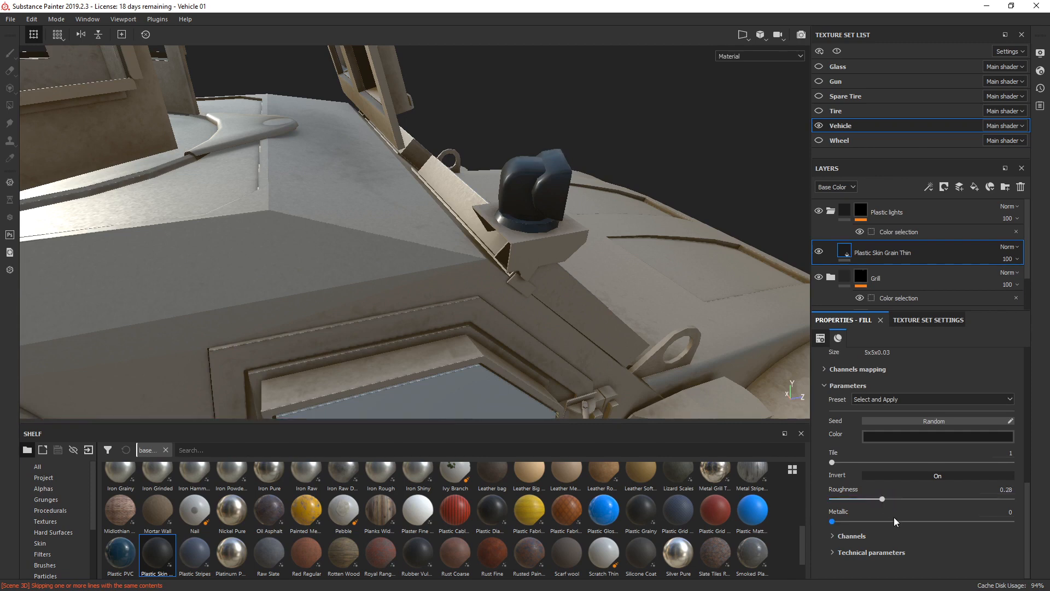
left_click_drag(523, 306, 572, 293, "alt")
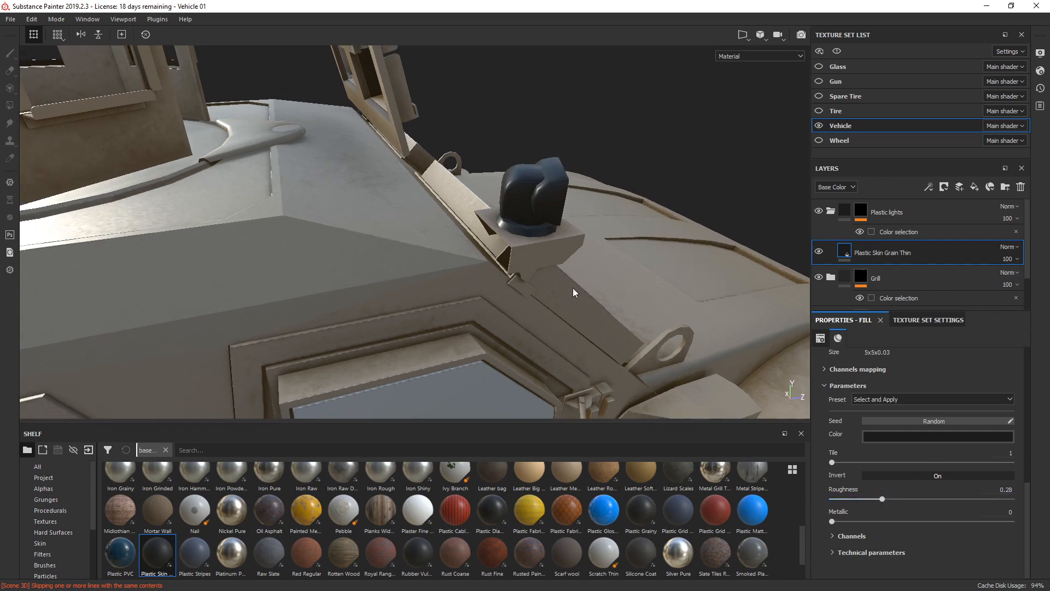
right_click_drag(532, 255, 535, 264, "shift")
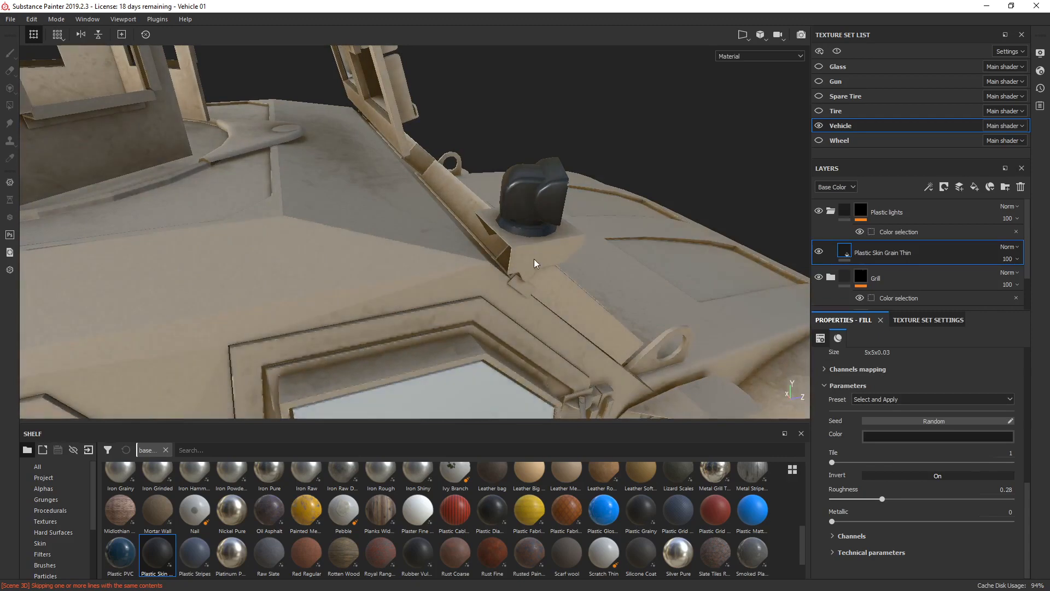
left_click_drag(882, 499, 891, 498)
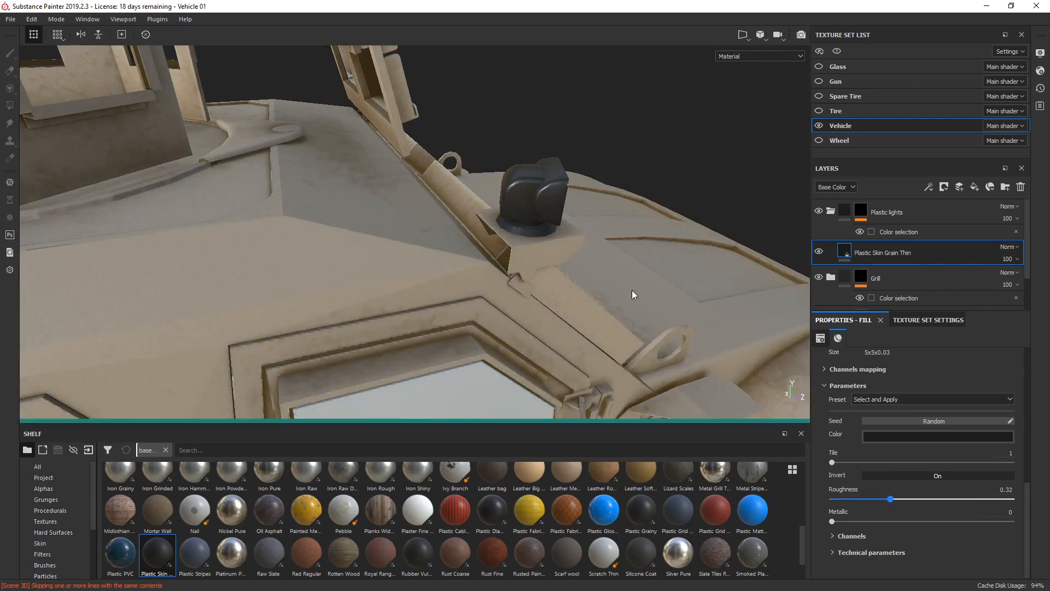
Step: Review the plastic light housings across the whole vehicle and collapse the Plastic lights folder
scroll(632, 290, "down", 6)
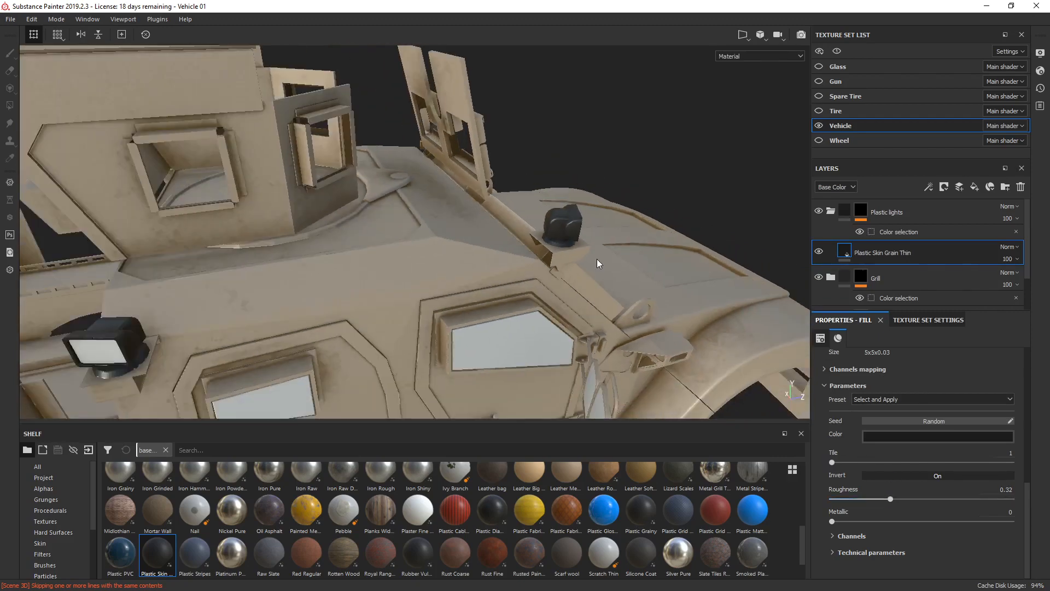
left_click_drag(453, 297, 476, 279, "alt")
scroll(679, 305, "down", 5)
scroll(606, 314, "up", 5)
scroll(424, 288, "down", 3)
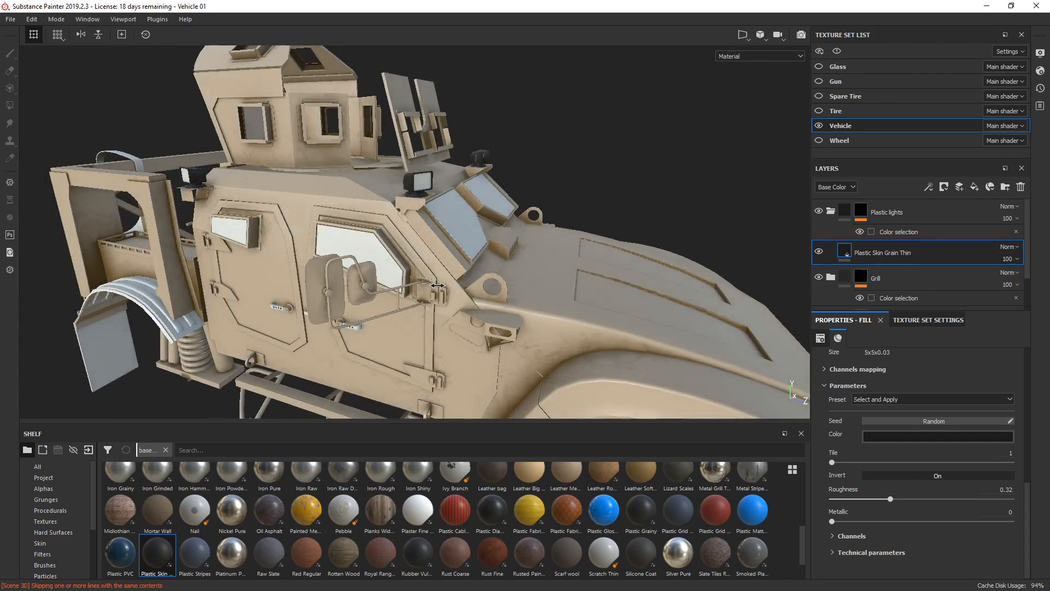
scroll(492, 300, "down", 4)
left_click_drag(507, 312, 510, 265, "alt")
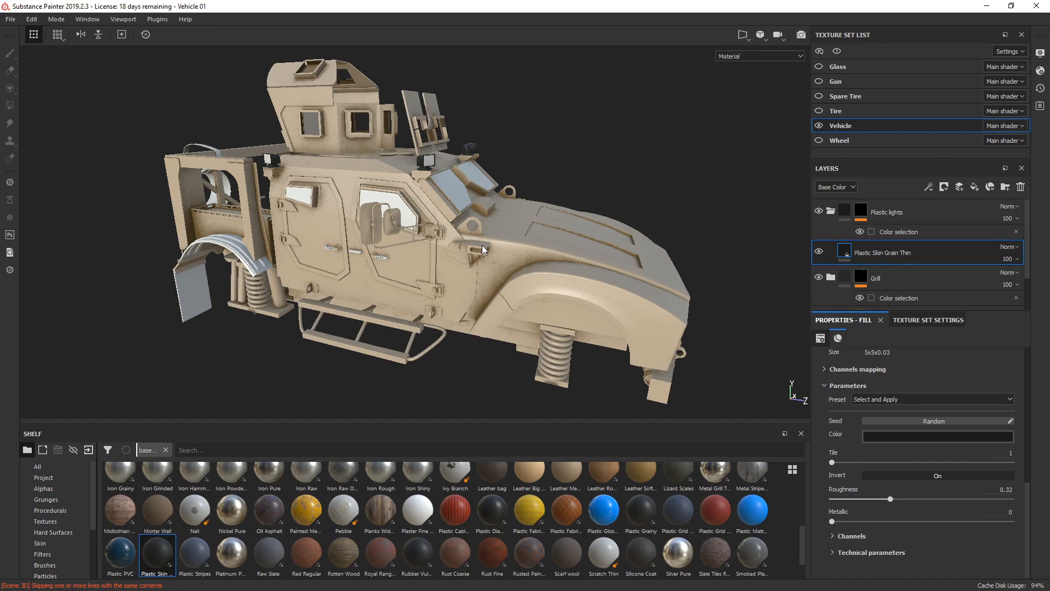
left_click(830, 212)
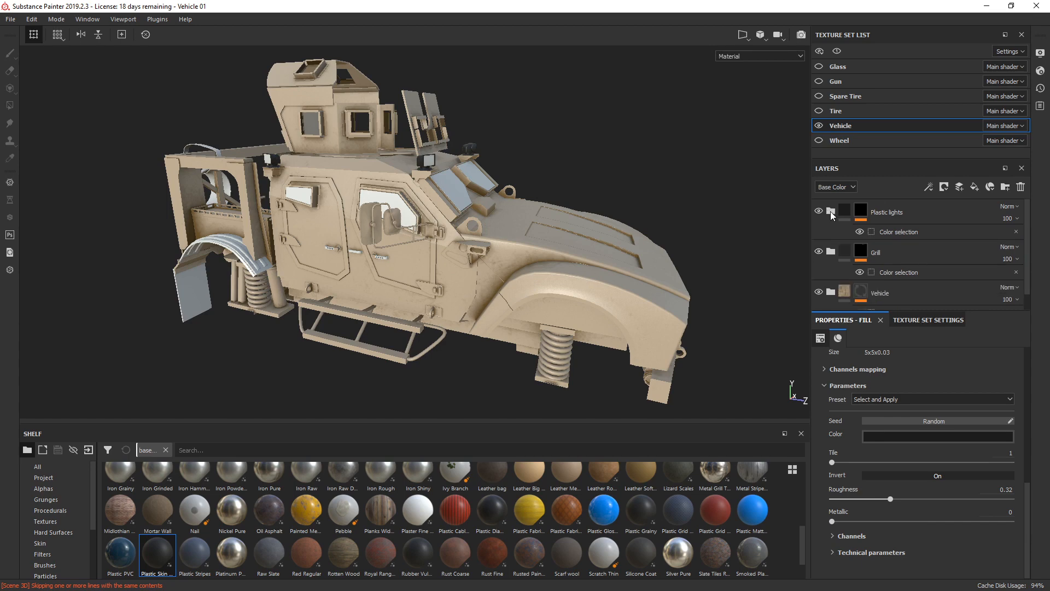